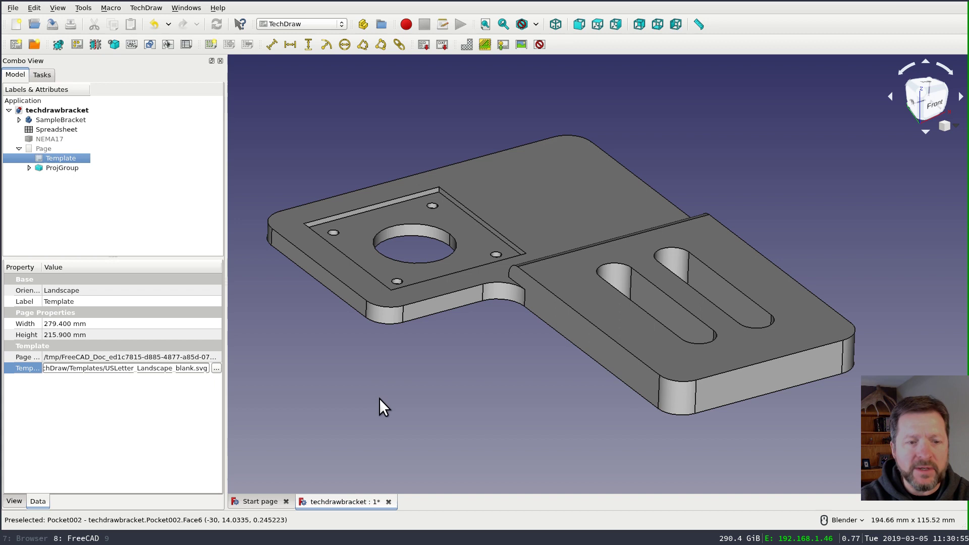
Open the bracket's drawing Page to show its Top, Front and Right views.
click(62, 148)
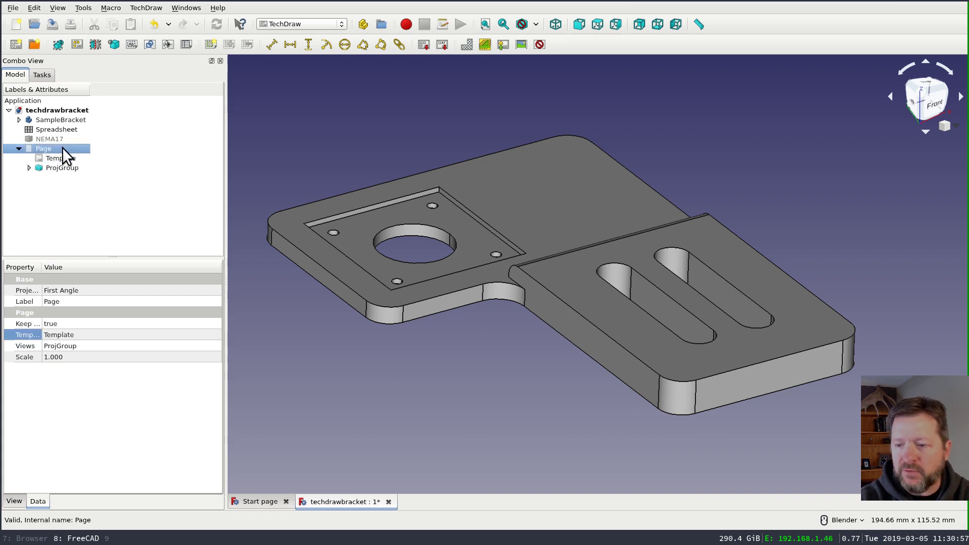
double_click(63, 147)
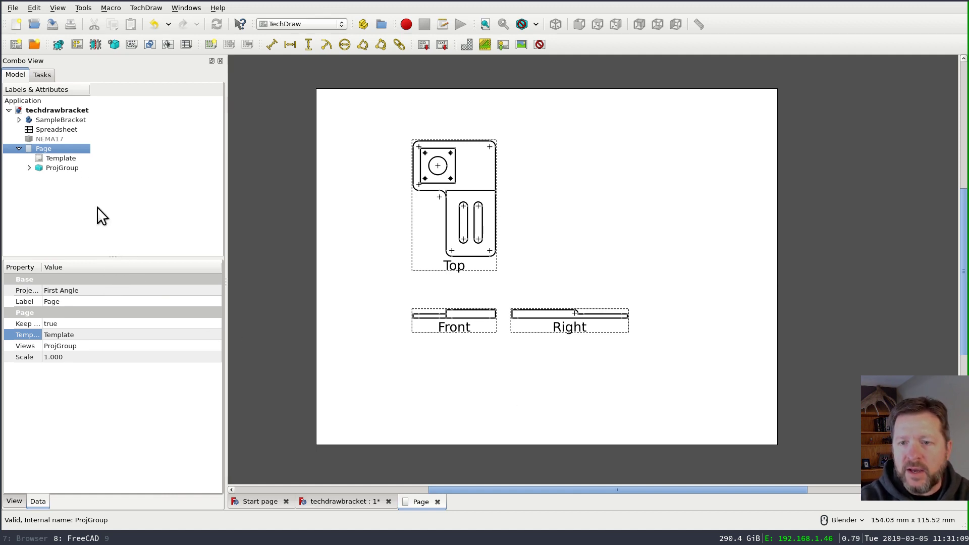
Set the page's Template property to USLetter_Landscape.svg.
click(67, 157)
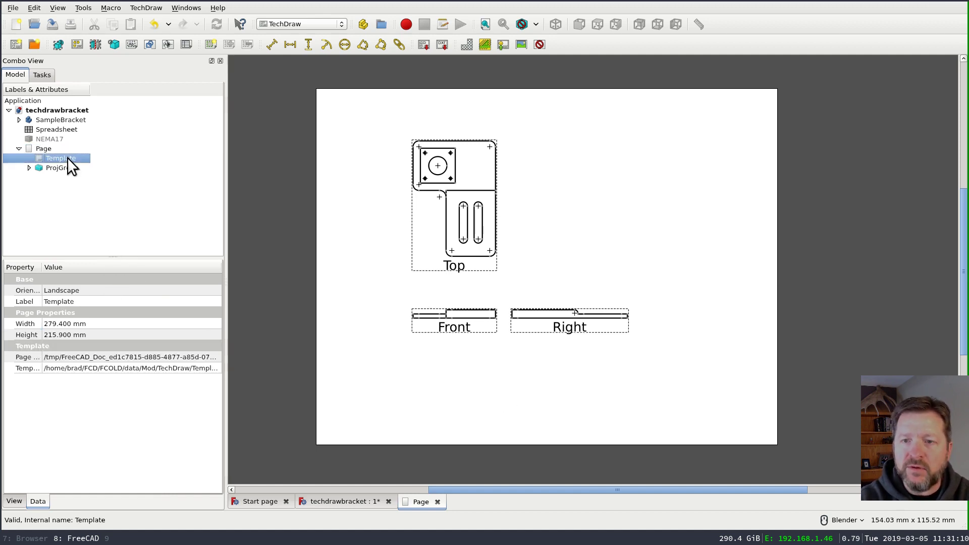
click(196, 368)
click(216, 368)
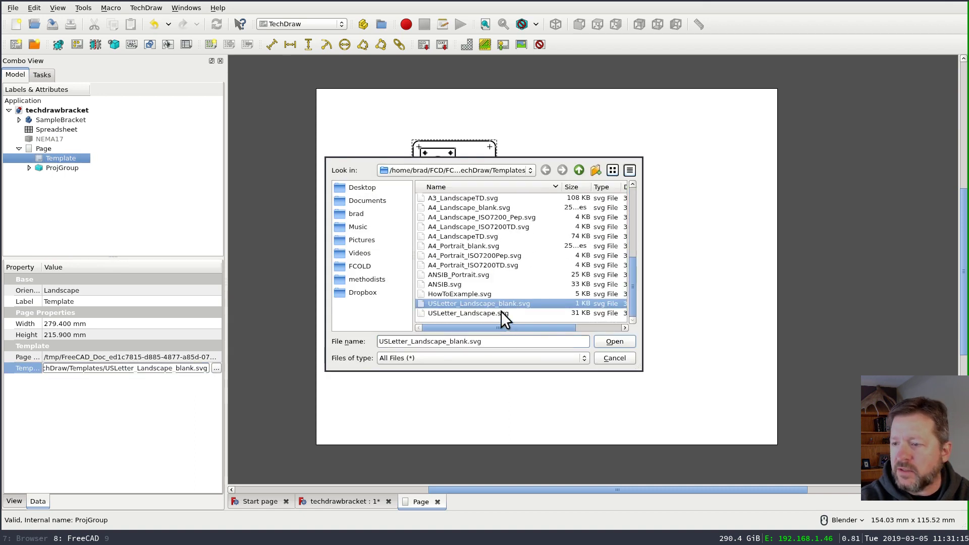
click(477, 313)
click(611, 342)
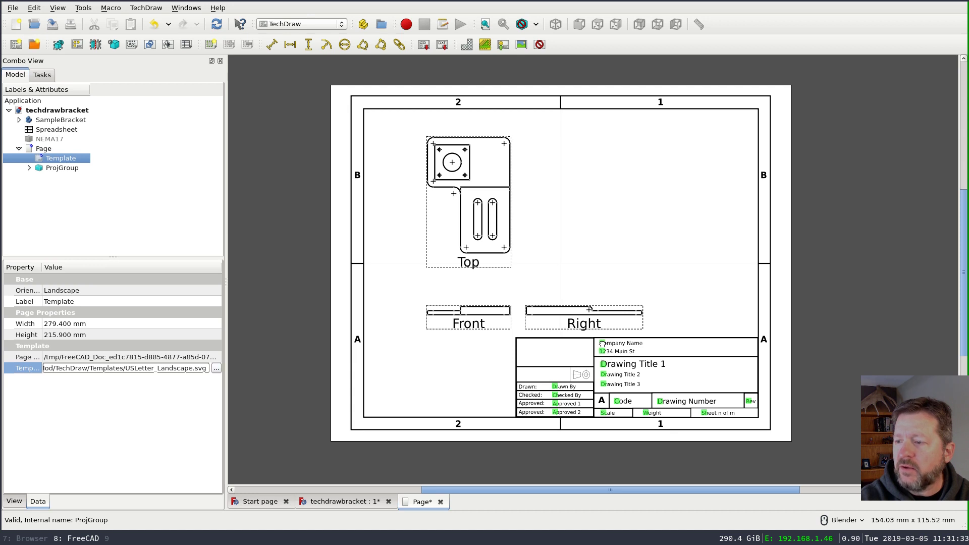
Change the title block's Company Name field to 'Sliptonic Industries'.
click(602, 343)
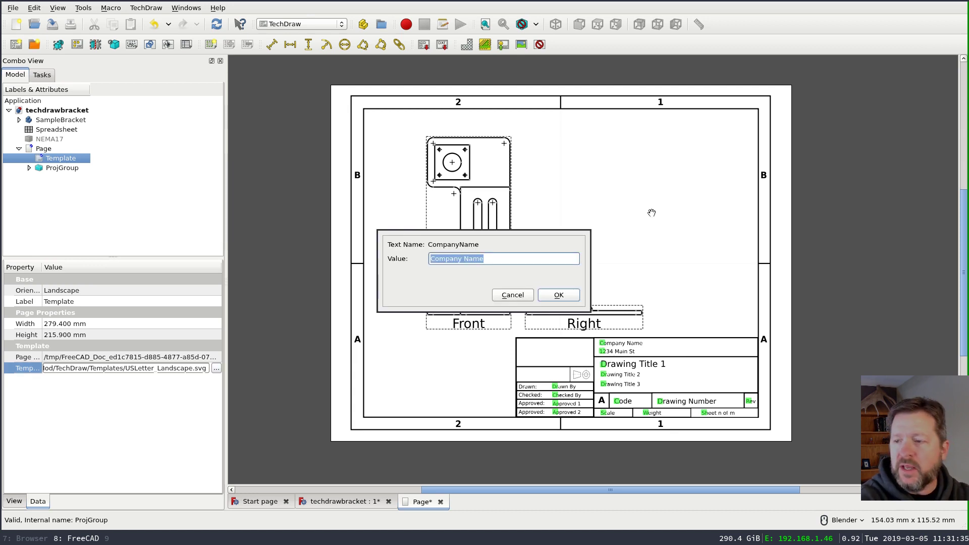
text(Sliptonic In)
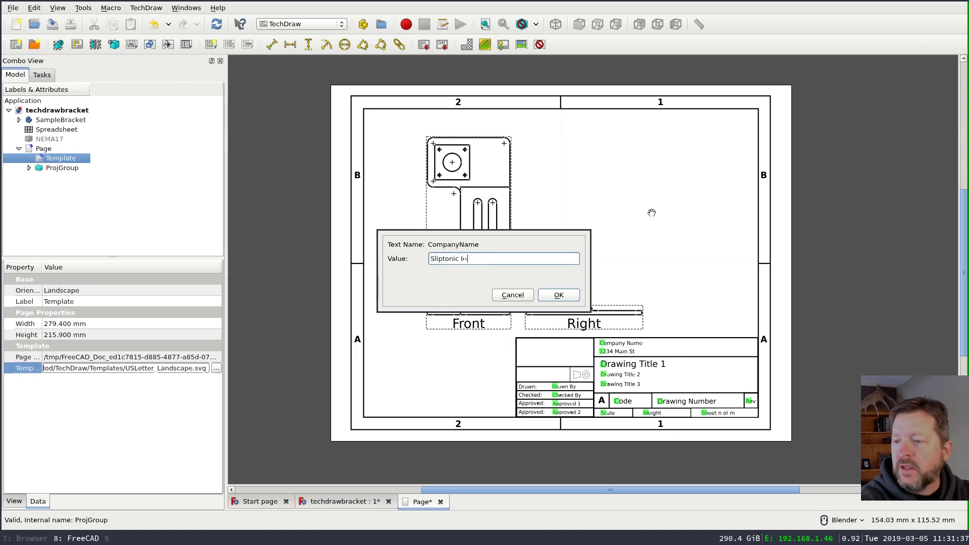
text(dustries)
key(Return)
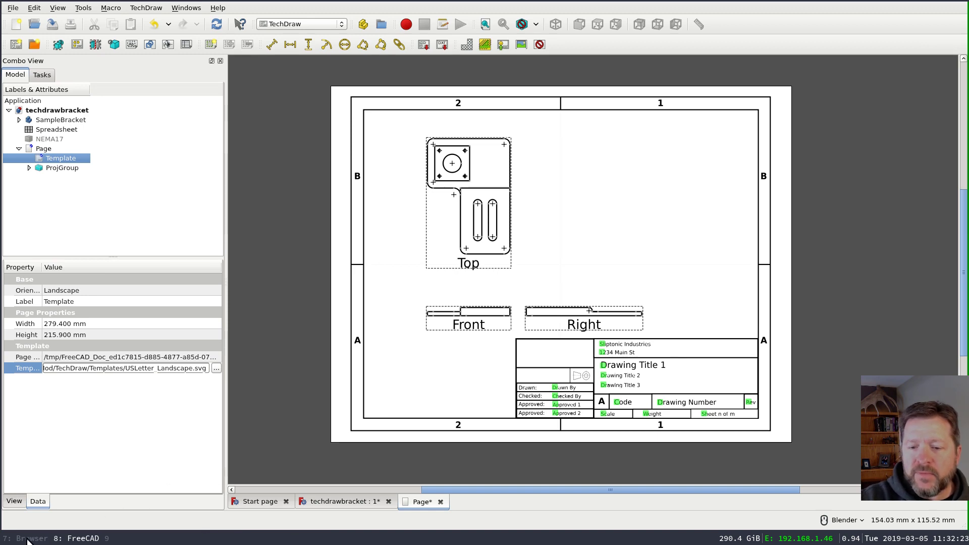
In Inkscape, open ANSIB_Portrait.svg from the TechDraw Templates folder.
click(107, 538)
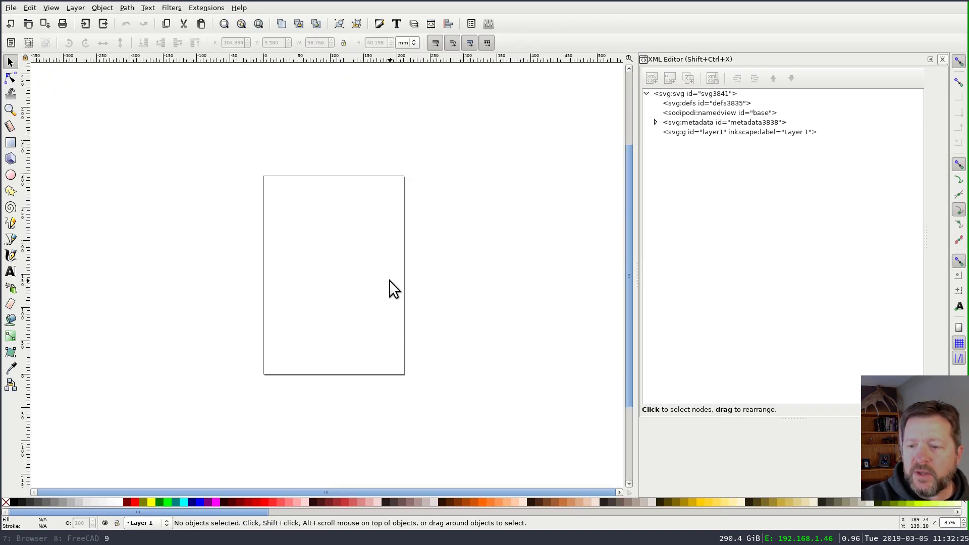
scroll(389, 332, down, 2)
scroll(389, 332, up, 1)
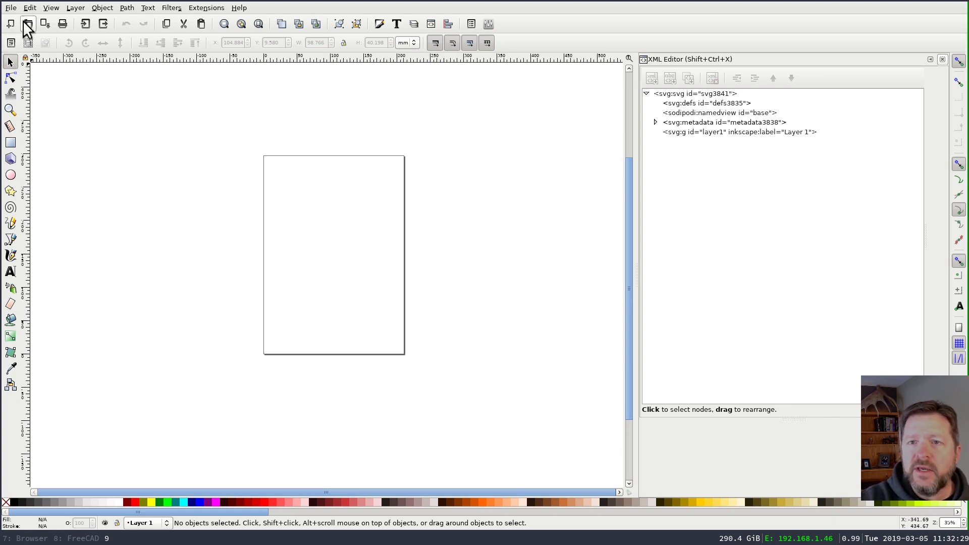
click(10, 7)
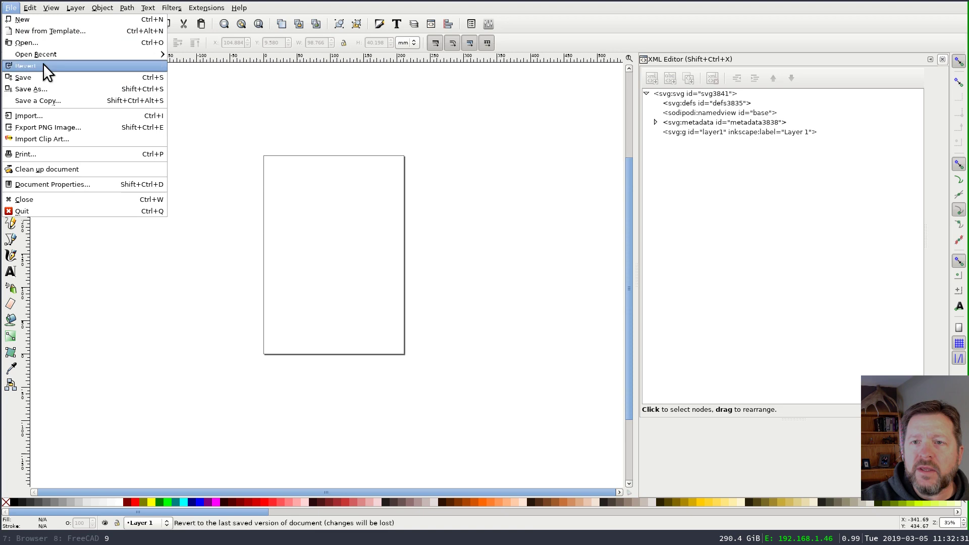
click(44, 41)
scroll(479, 242, down, 5)
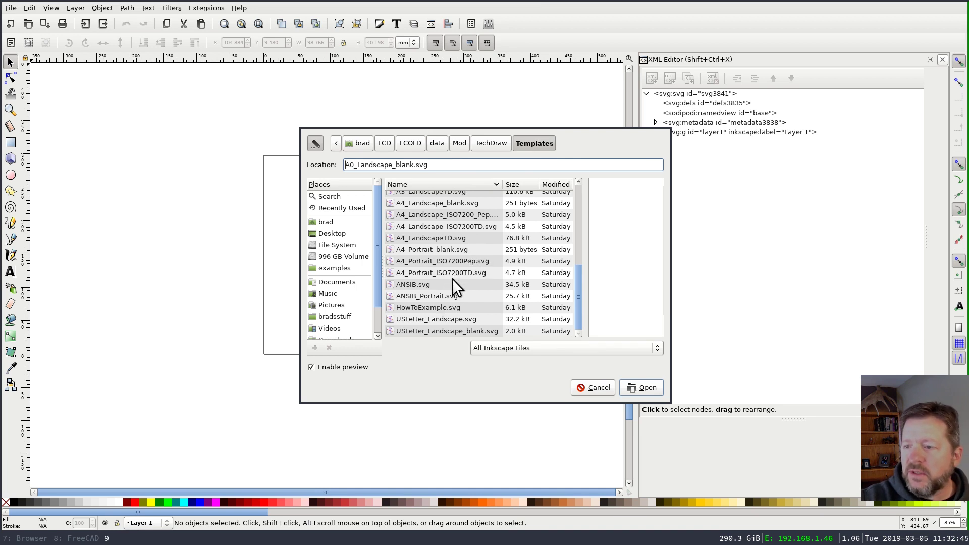
click(434, 297)
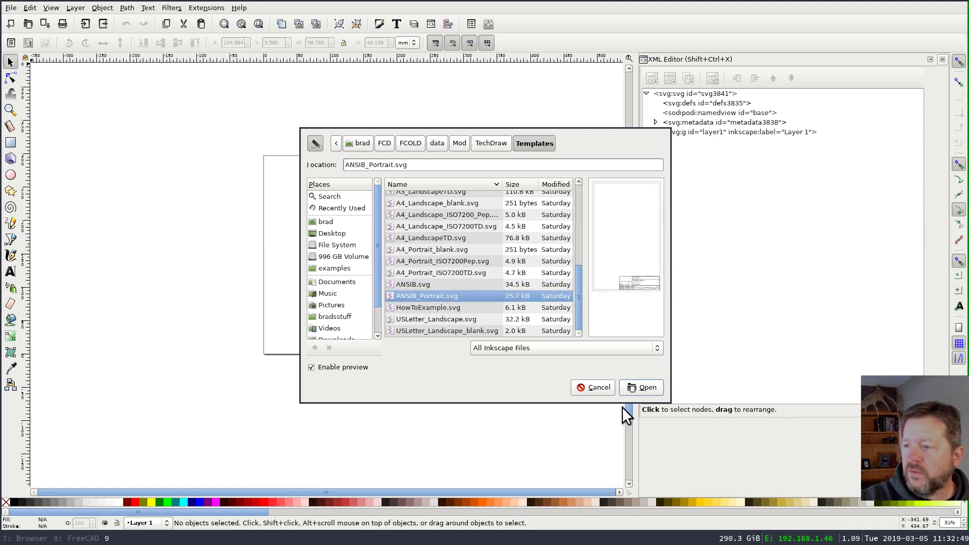
click(643, 384)
Zoom out to view the whole portrait template page.
scroll(440, 366, down, 10)
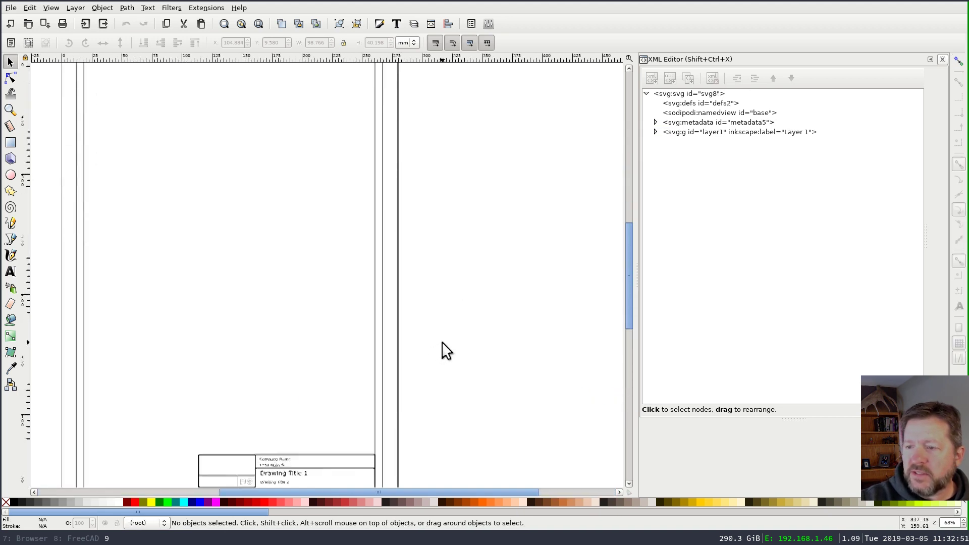
scroll(442, 342, down, 2)
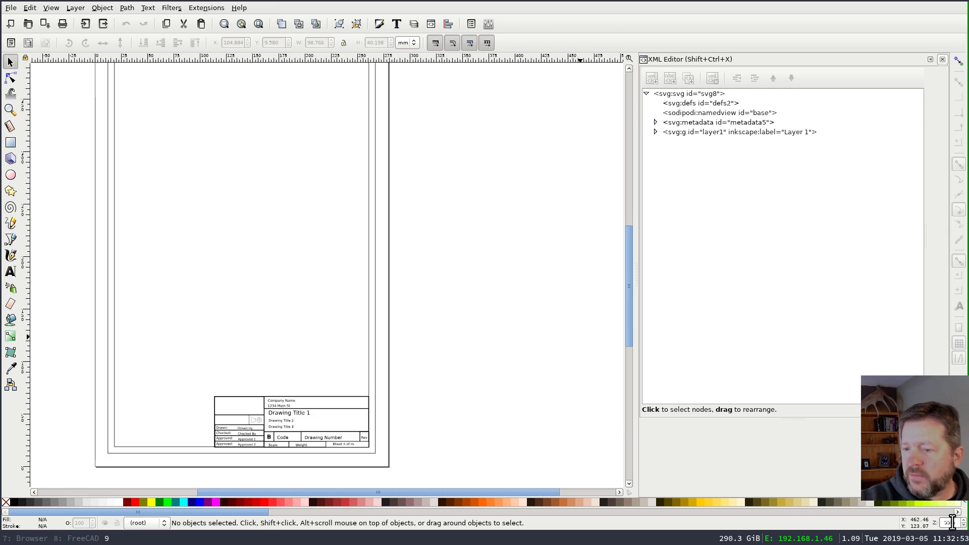
key(minus)
key(minus)
drag(627, 279, 634, 269)
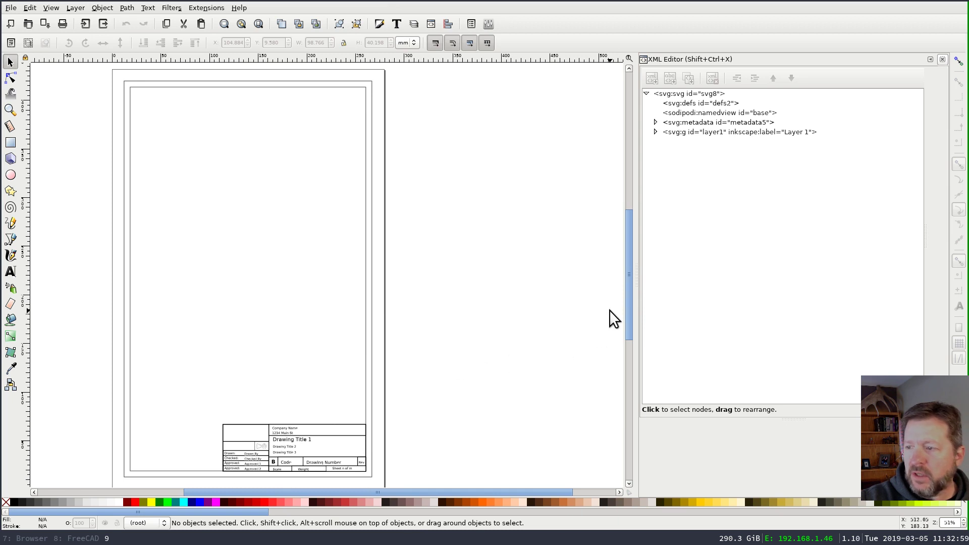
drag(627, 308, 628, 311)
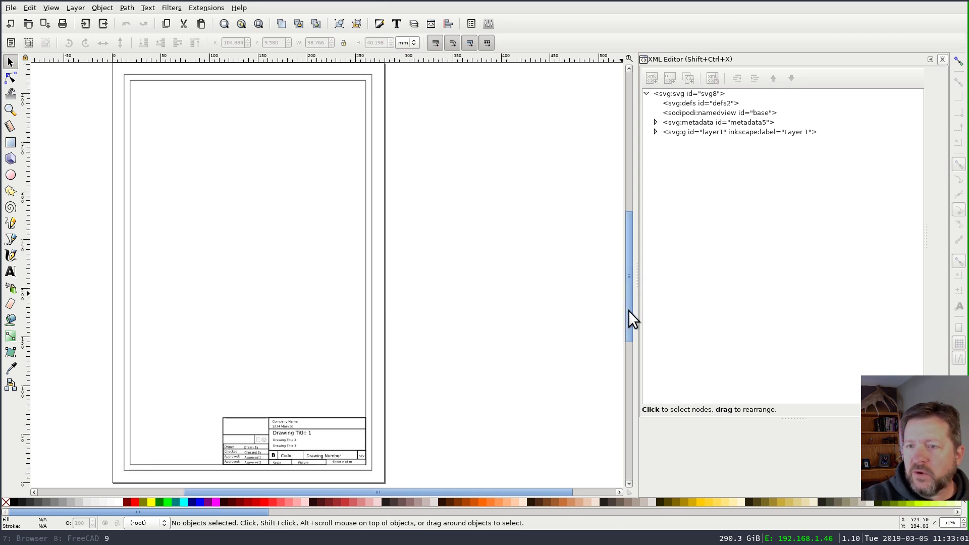
scroll(949, 523, down, 2)
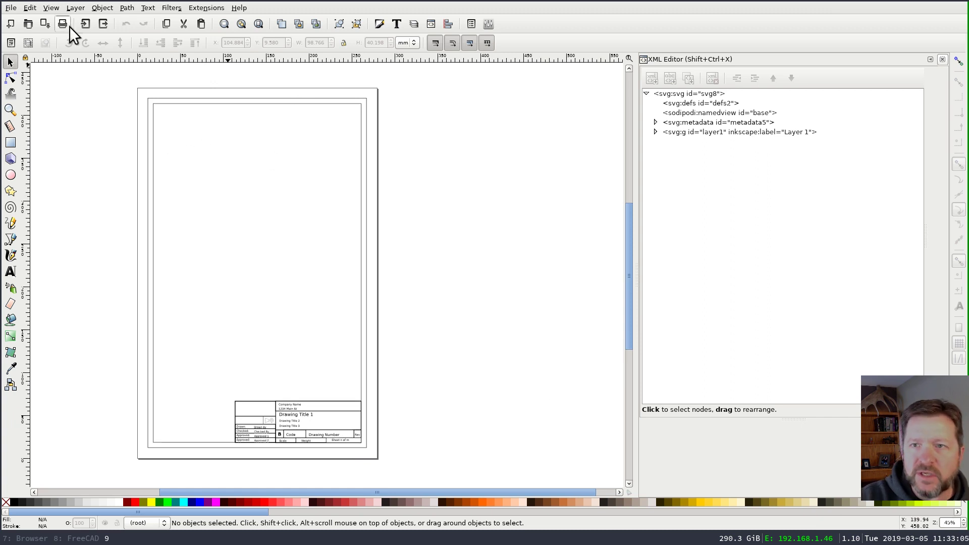
click(10, 8)
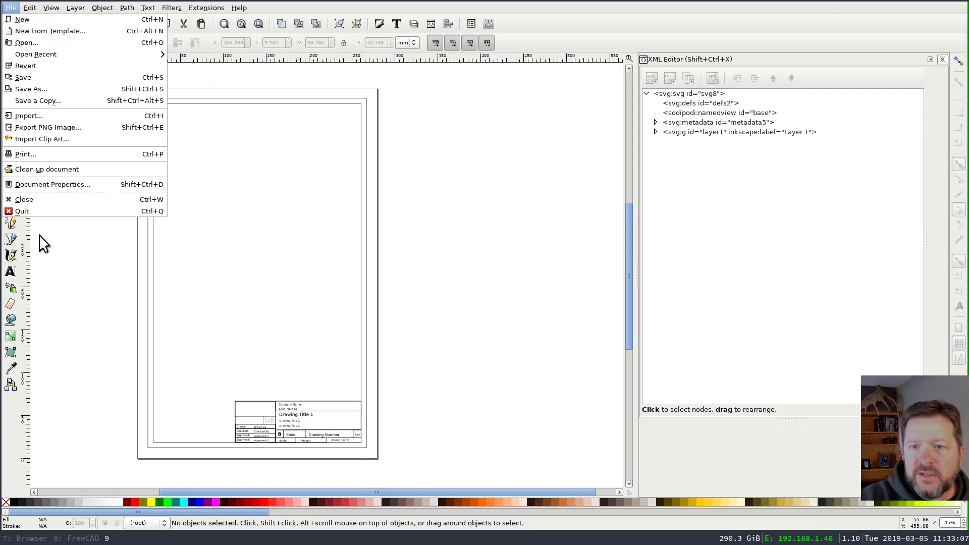
In Document Properties, set a custom page size of 216 mm wide by 356 mm high.
click(57, 186)
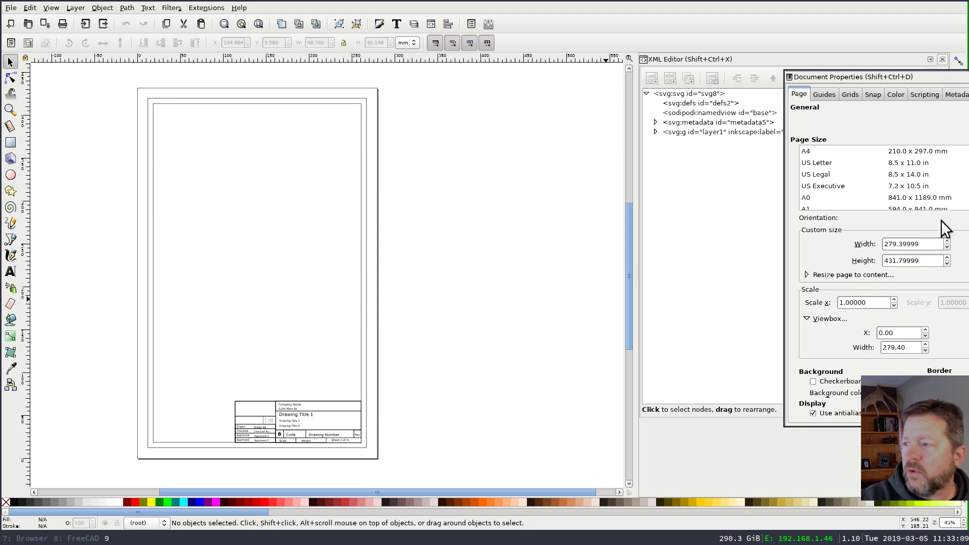
drag(944, 130, 428, 150)
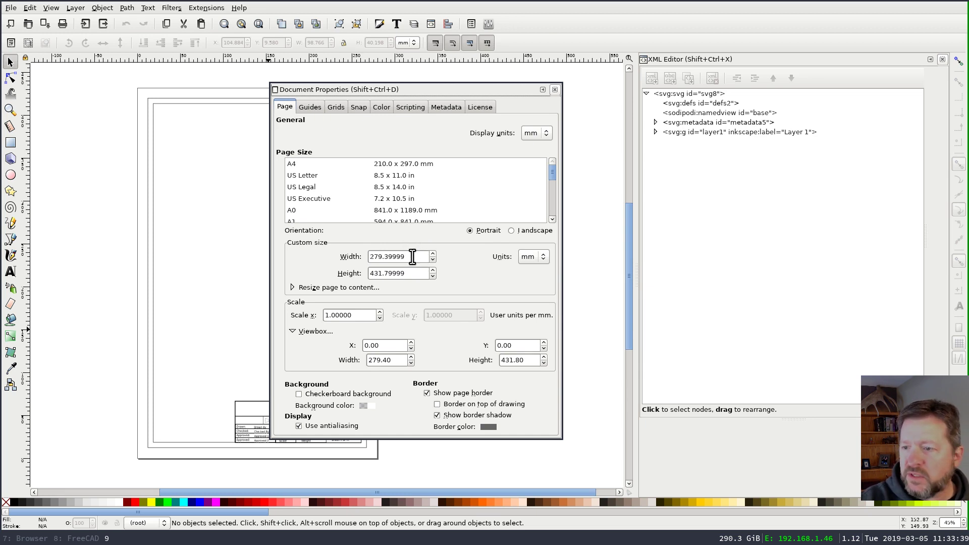
drag(417, 256, 269, 243)
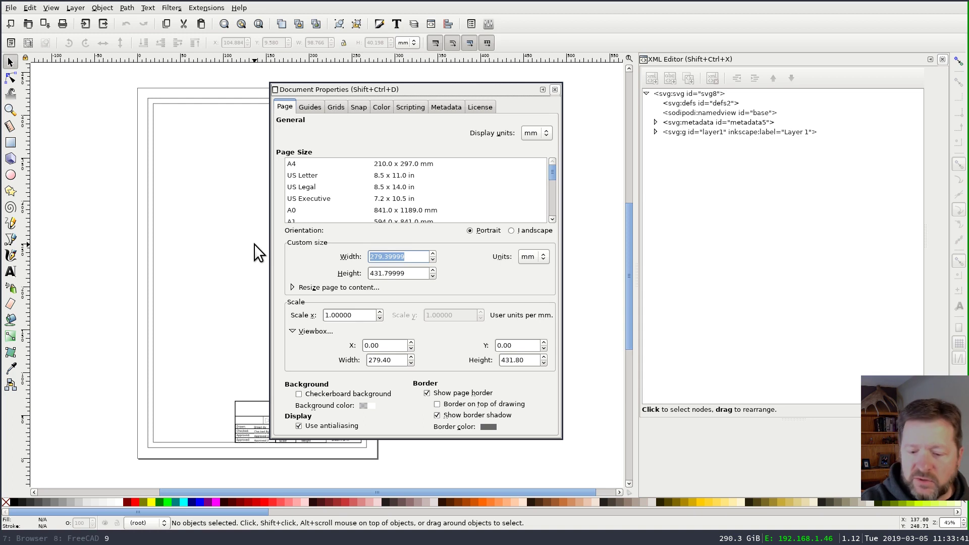
text(216)
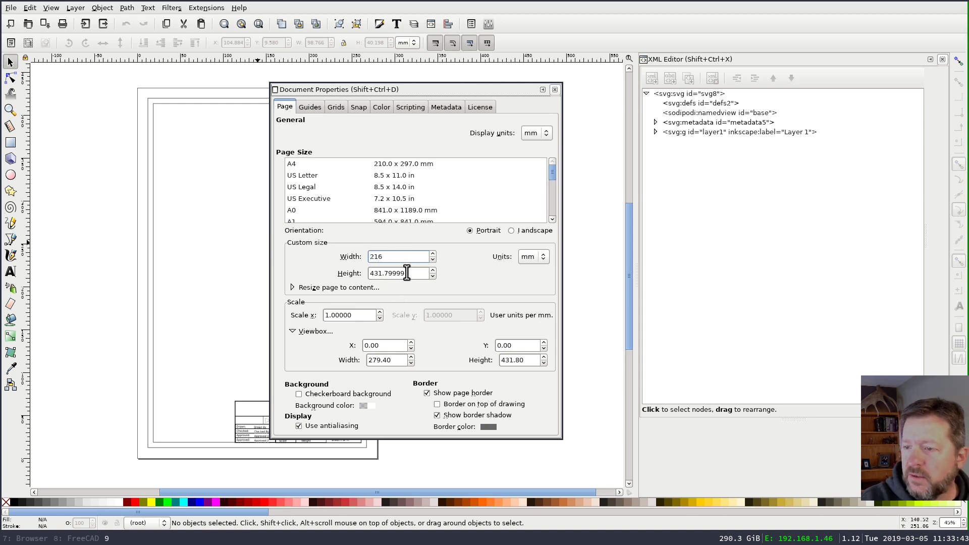
key(Tab)
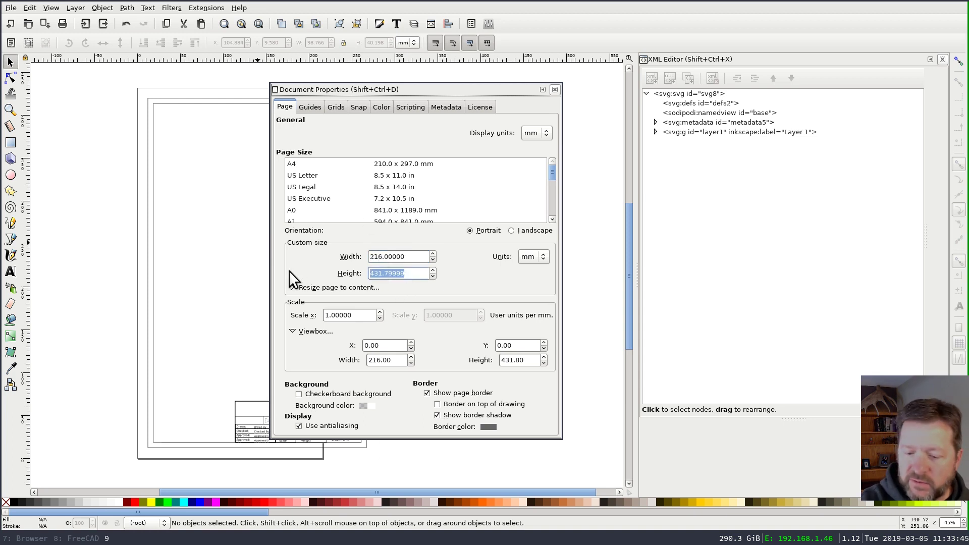
text(356)
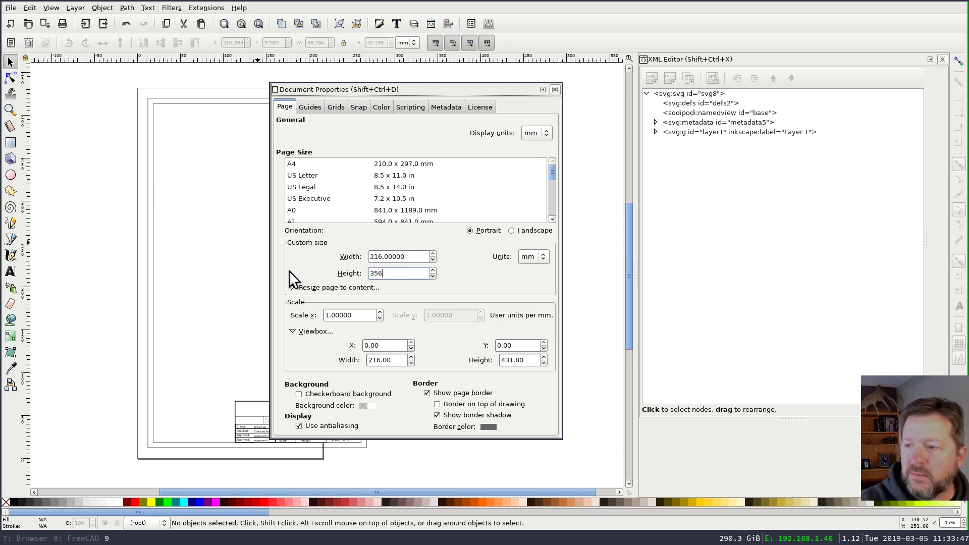
click(405, 259)
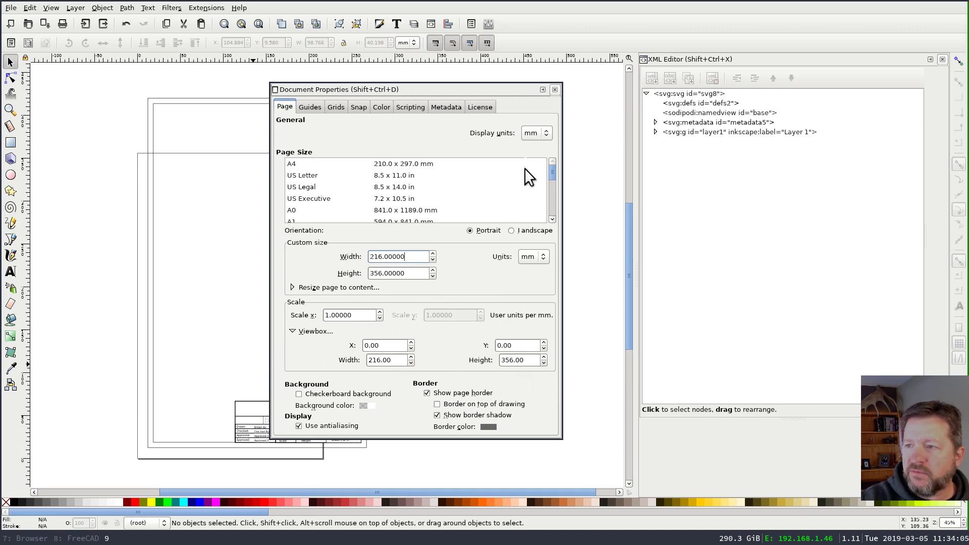
click(554, 90)
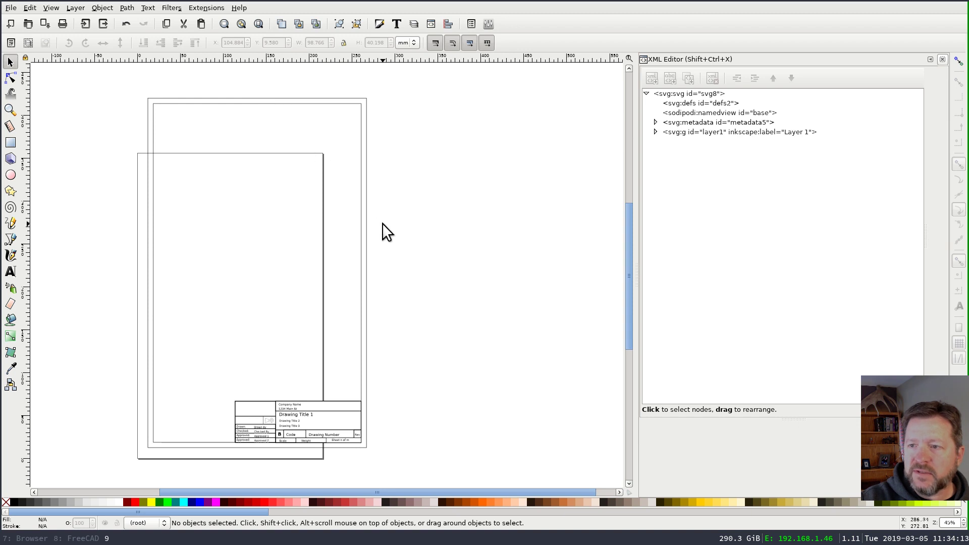
Select all border and title-block objects and move them to X 6, Y 6 mm.
drag(122, 70, 417, 455)
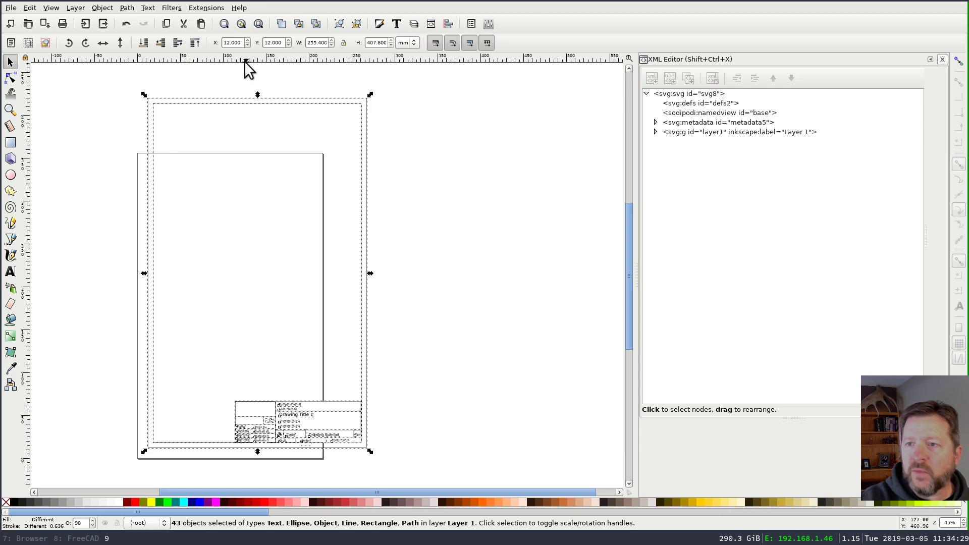
click(242, 43)
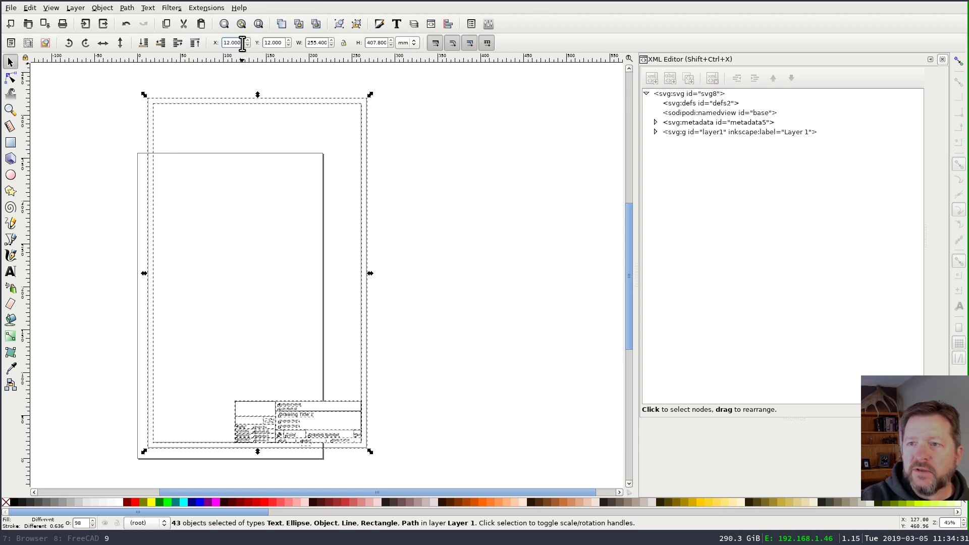
double_click(243, 42)
text(6)
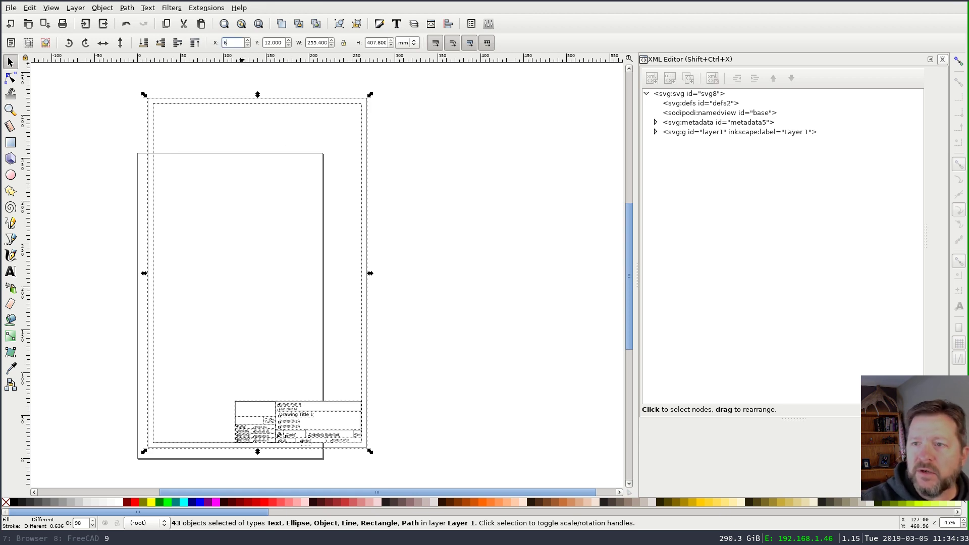
key(Return)
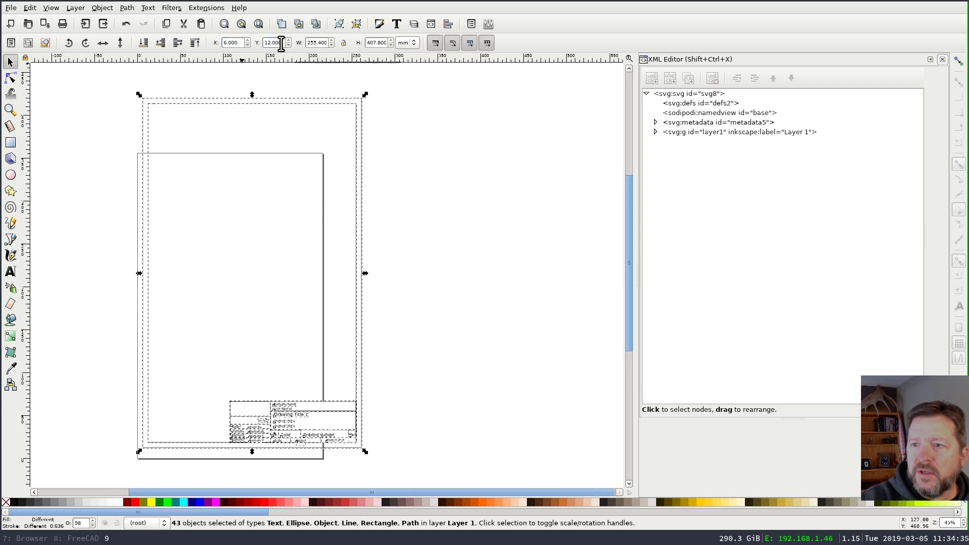
double_click(281, 43)
text(6)
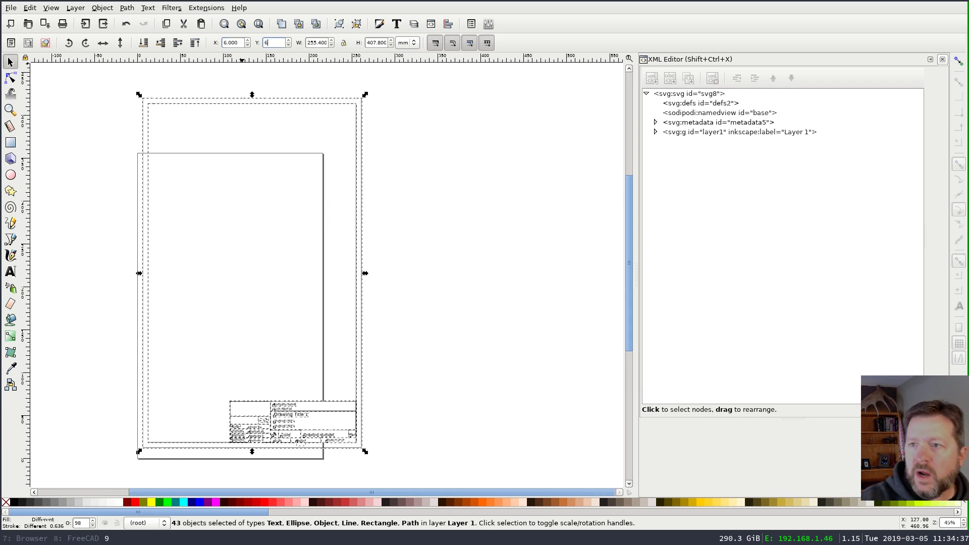
double_click(324, 43)
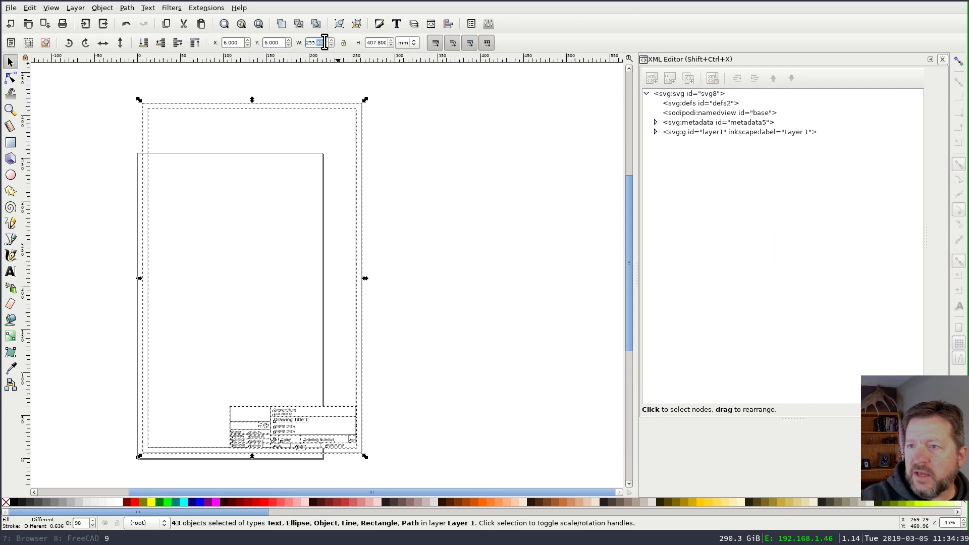
Resize the selected template objects to 204 × 344 mm.
click(324, 42)
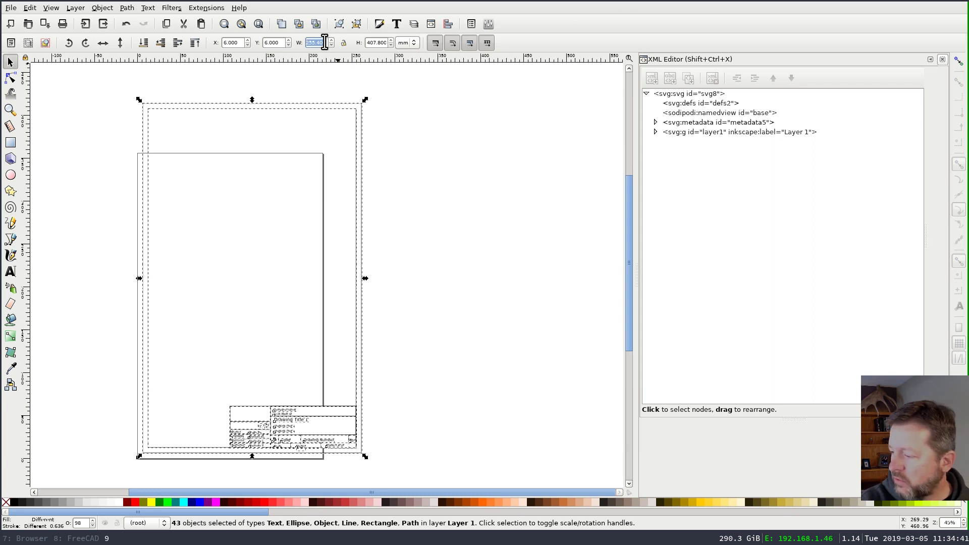
text(204)
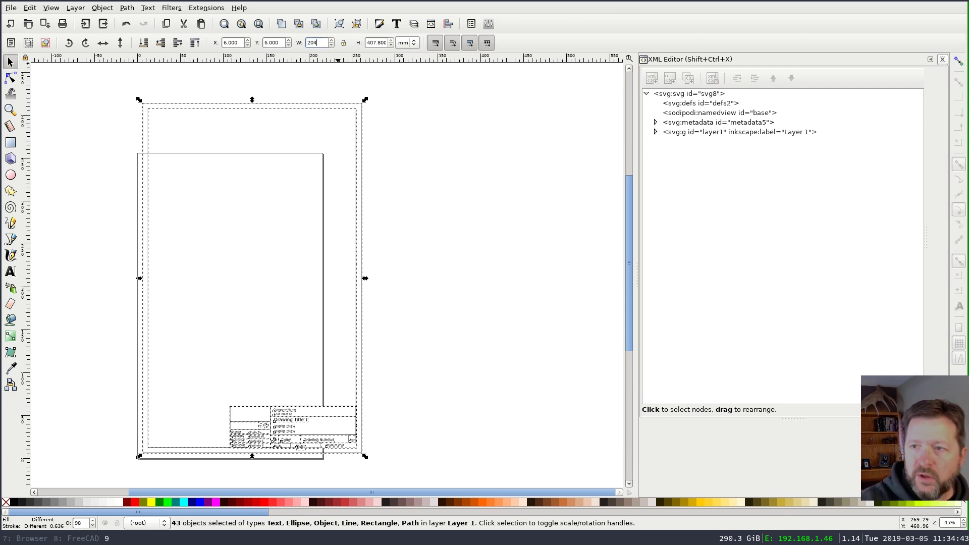
key(Tab)
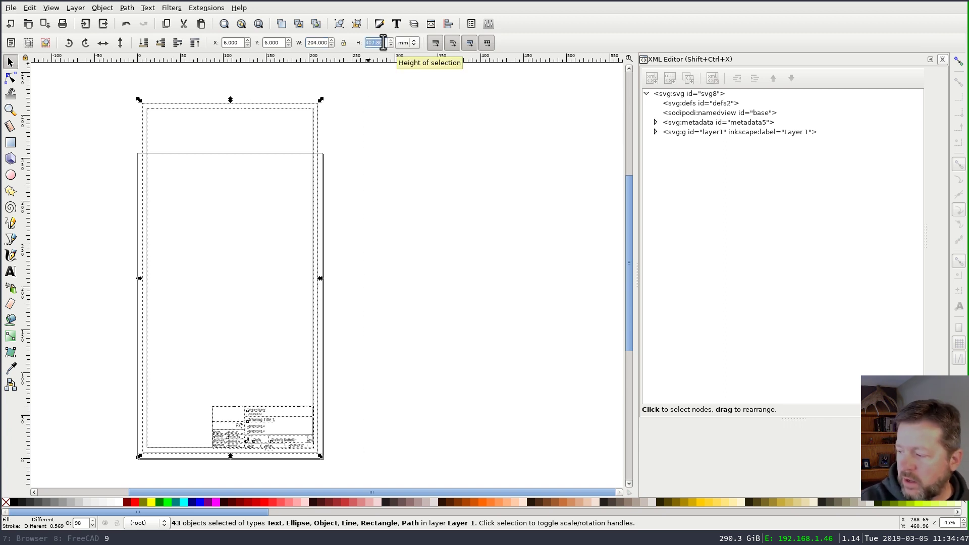
text(344)
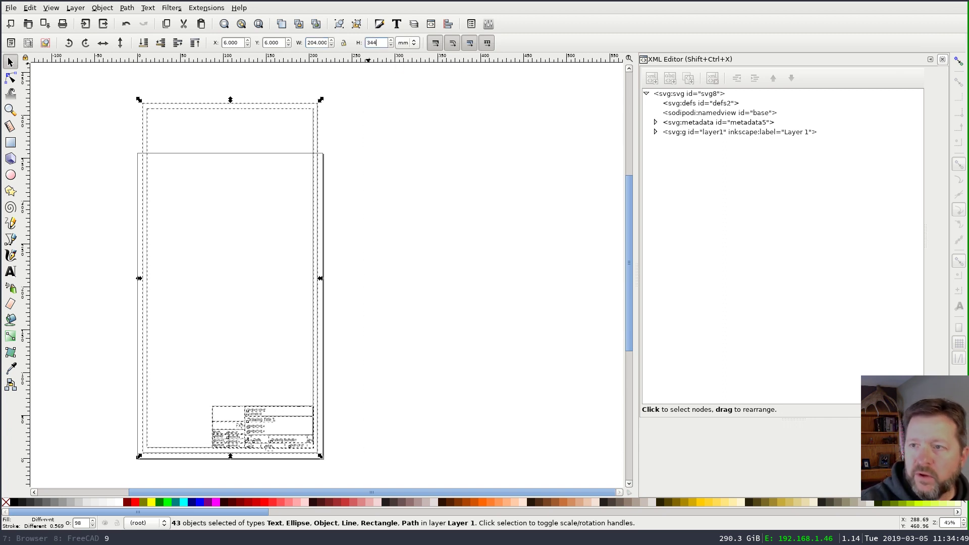
key(Return)
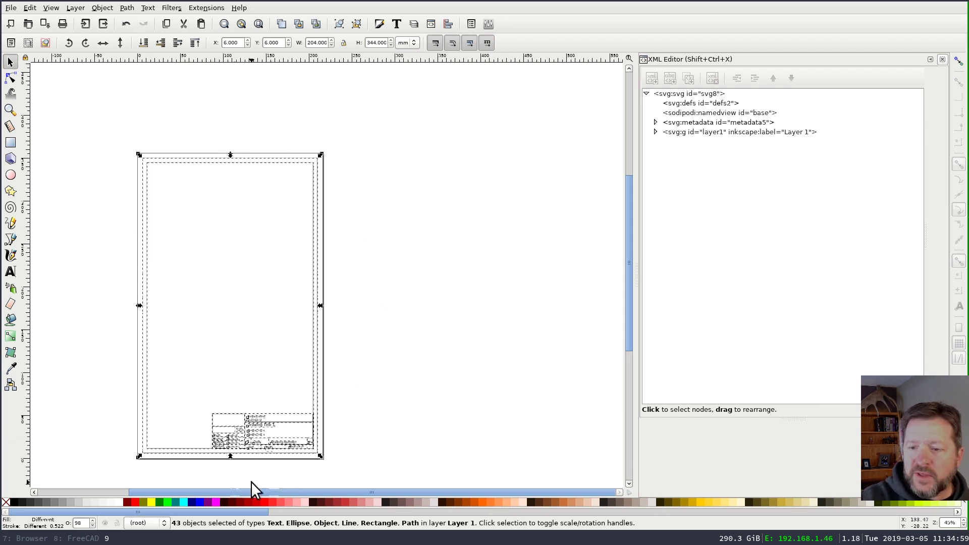
Deselect everything and zoom in toward the title block.
click(428, 325)
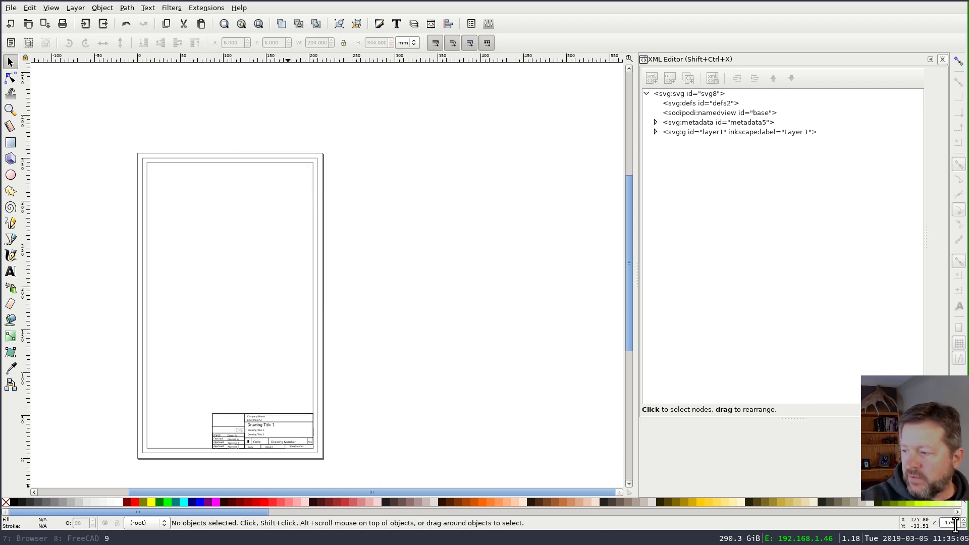
key(plus)
scroll(629, 320, down, 3)
scroll(628, 321, down, 1)
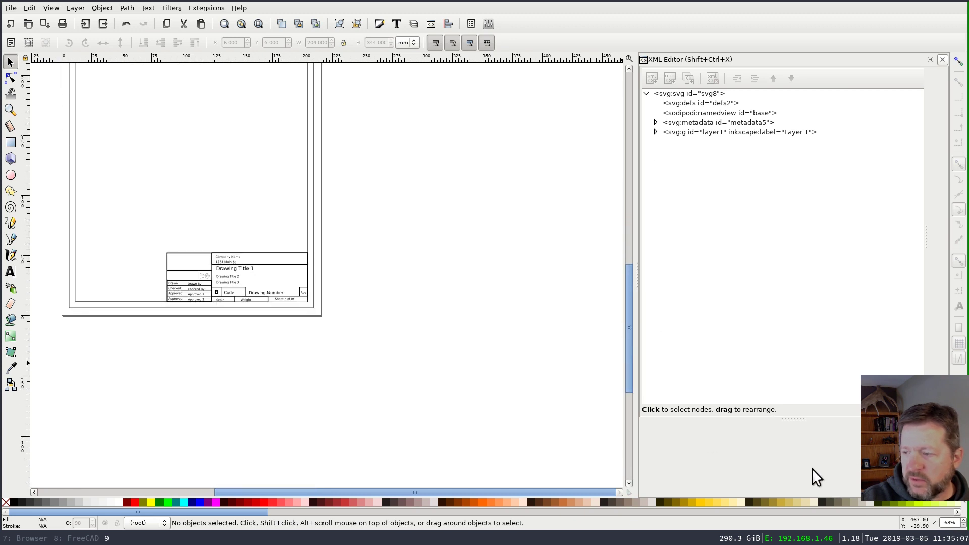
scroll(951, 523, up, 2)
scroll(951, 522, down, 2)
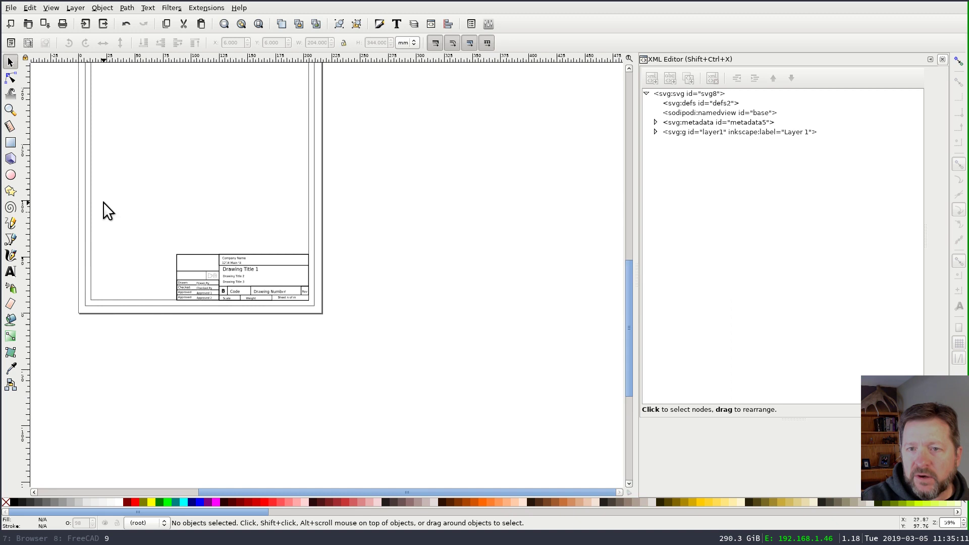
Save the template as USLEGAL_portrait.svg in Dropbox > FREECAD > TechDraw Templates.
click(47, 23)
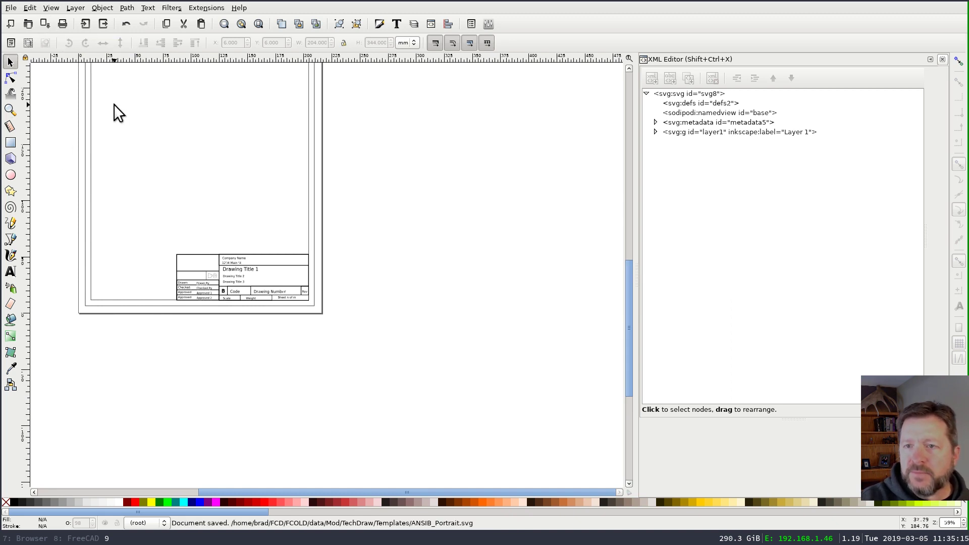
click(10, 8)
click(52, 88)
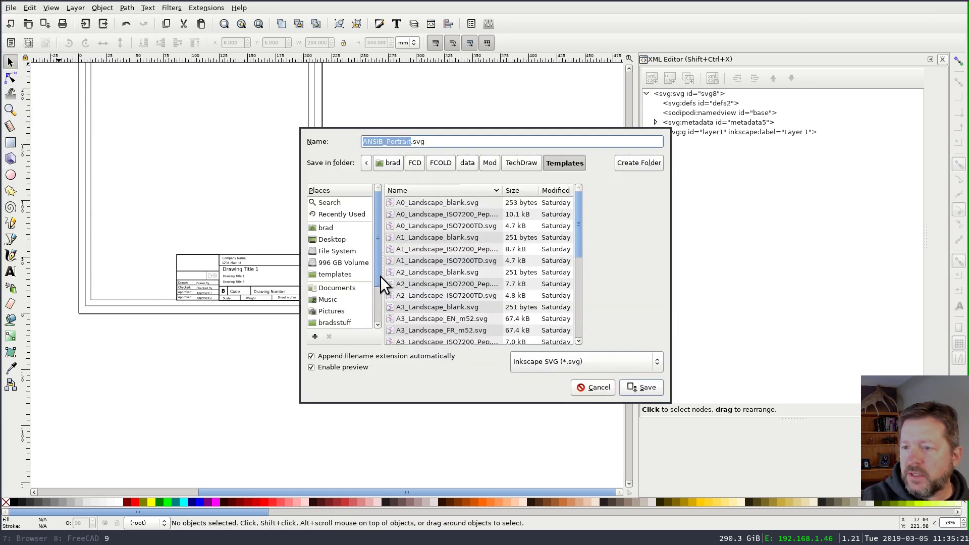
scroll(339, 300, down, 2)
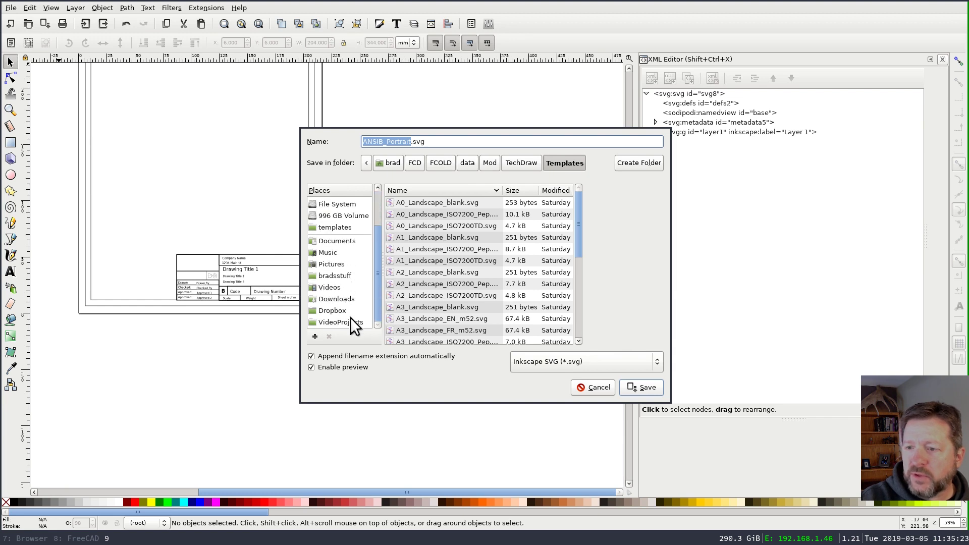
click(344, 308)
double_click(422, 222)
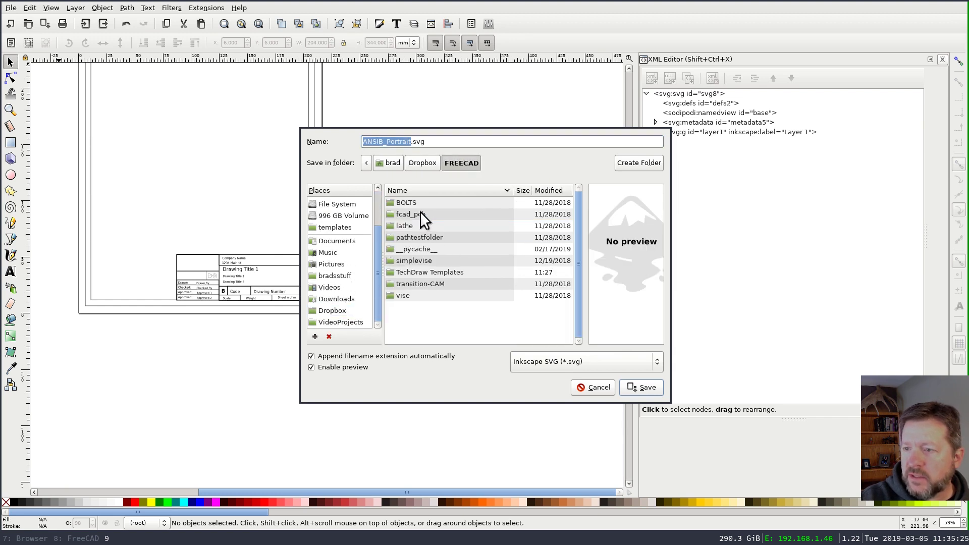
double_click(448, 270)
double_click(398, 141)
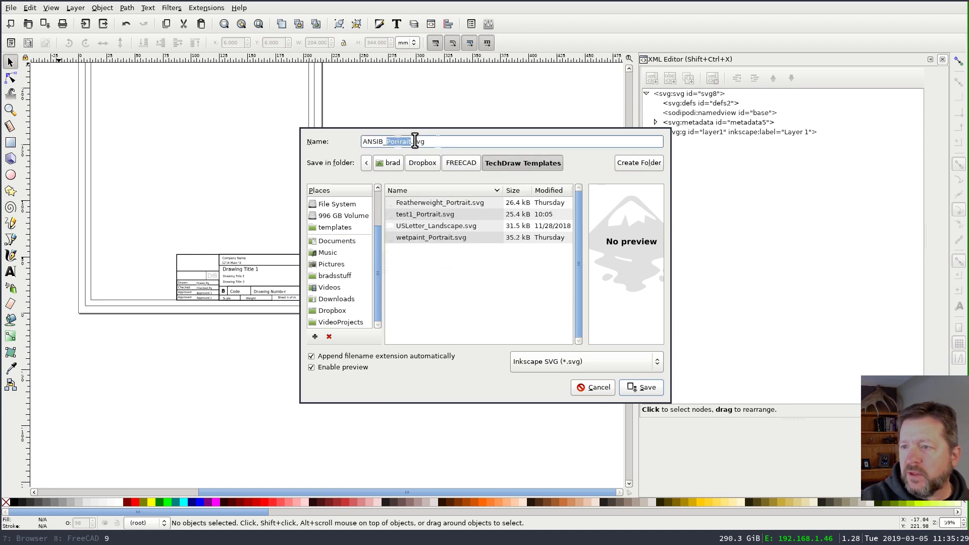
key(BackSpace)
key(BackSpace)
key(BackSpace)
key(BackSpace)
key(BackSpace)
key(BackSpace)
key(BackSpace)
key(BackSpace)
key(BackSpace)
key(BackSpace)
key(BackSpace)
key(BackSpace)
key(BackSpace)
key(BackSpace)
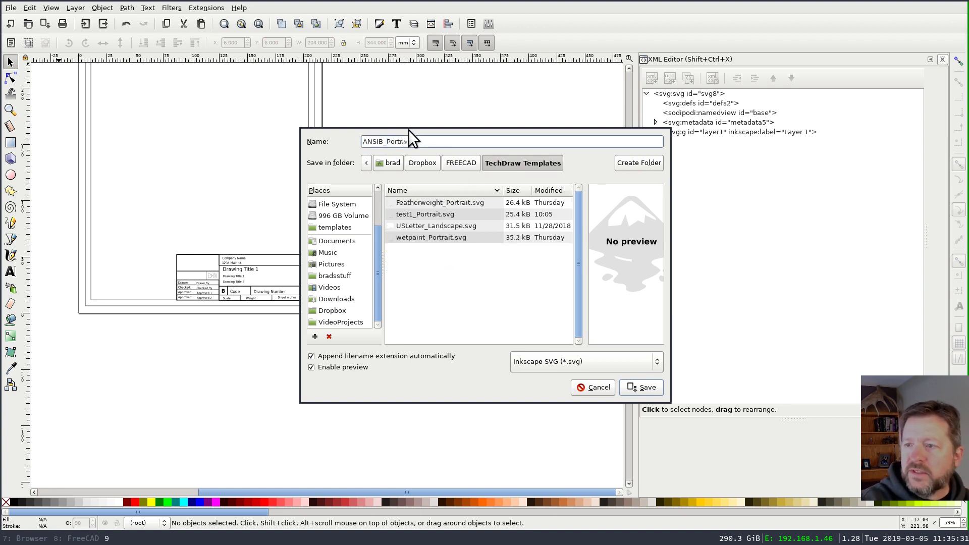
text(USLEG)
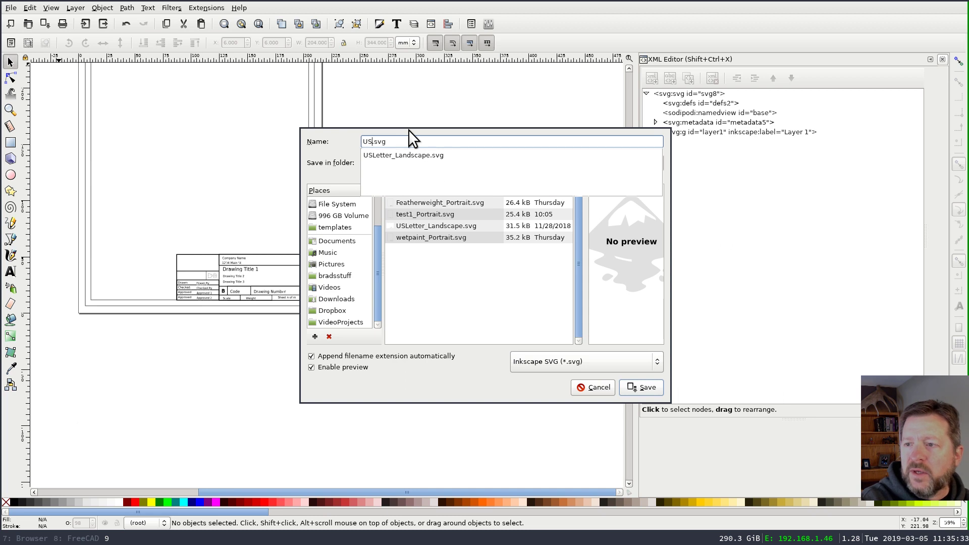
text(AL_por)
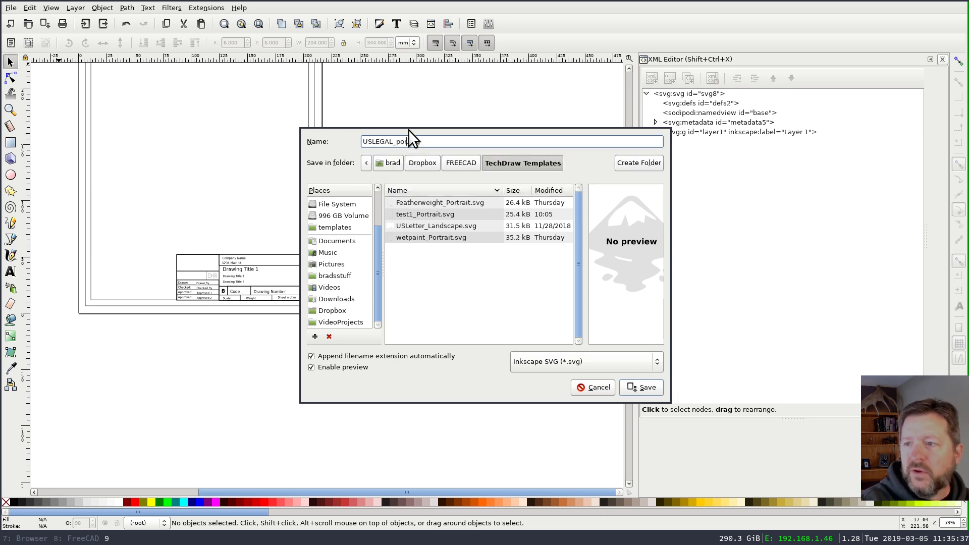
text(trait.svg)
key(Return)
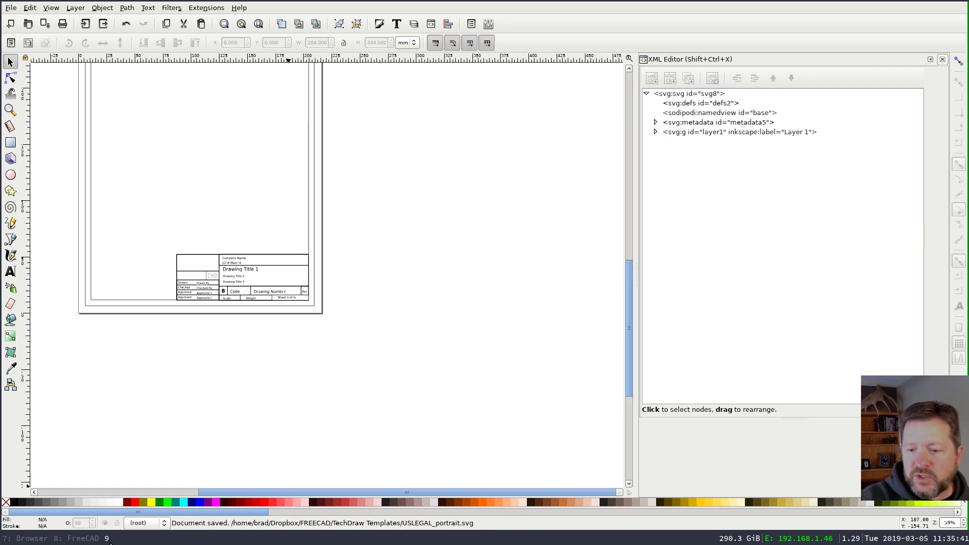
In FreeCAD, load USLEGAL_portrait.svg from FREECAD/TechDraw Templates as the page template.
click(94, 539)
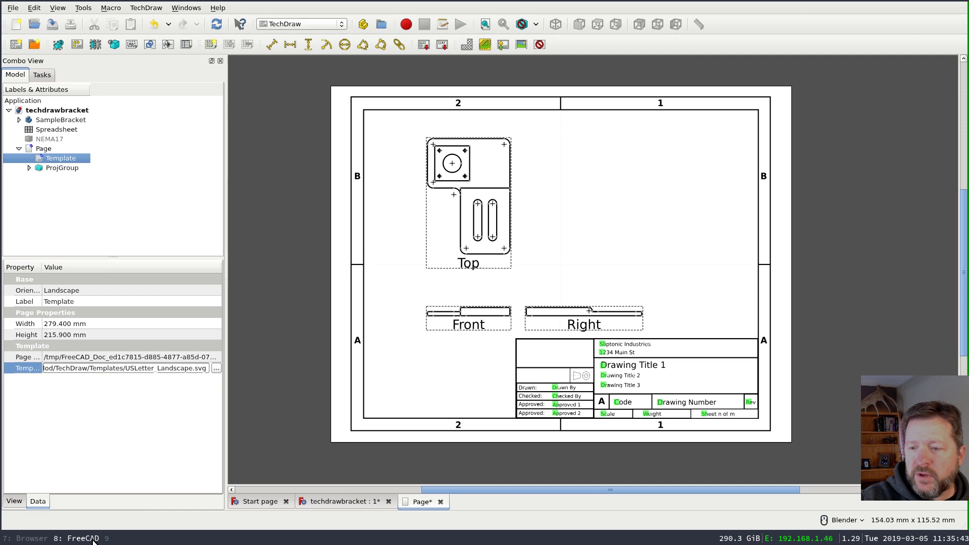
click(217, 369)
click(519, 171)
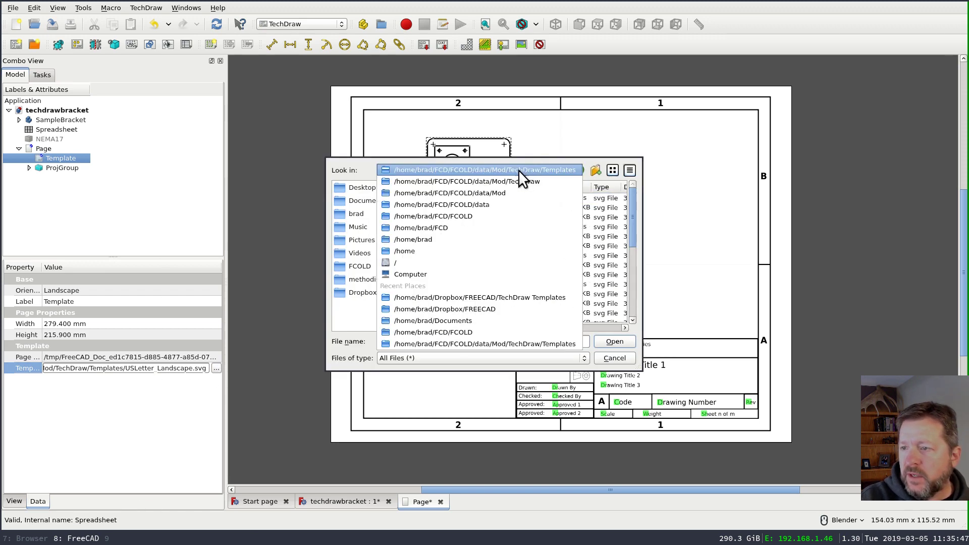
click(493, 310)
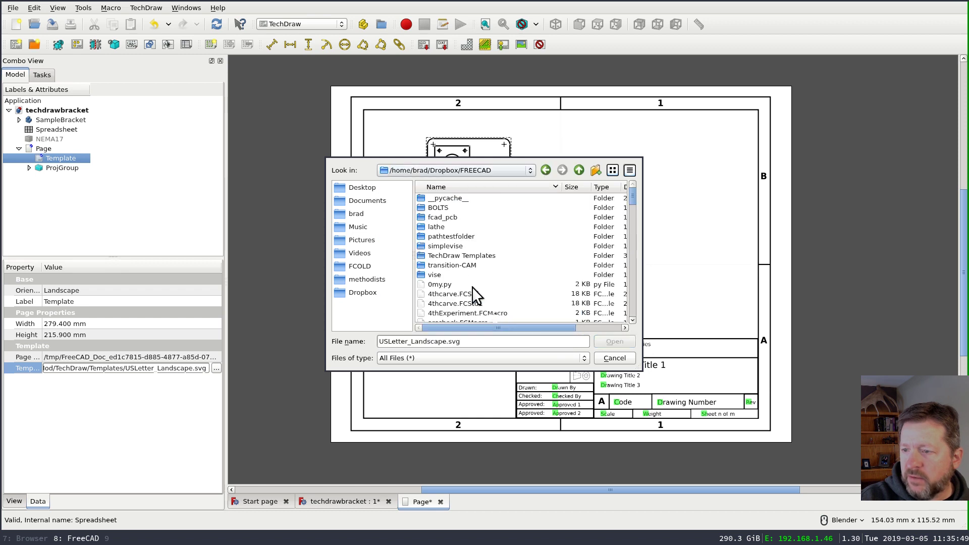
double_click(468, 255)
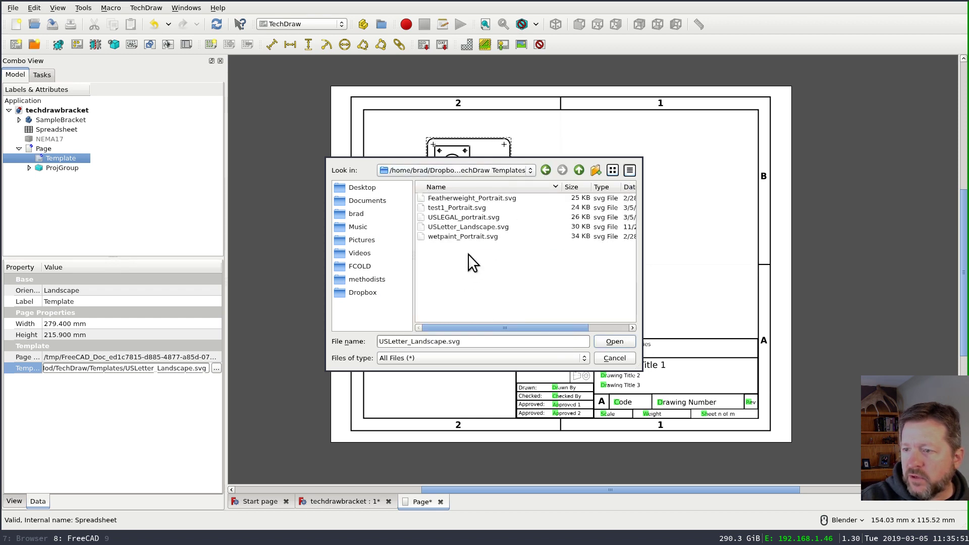
click(464, 217)
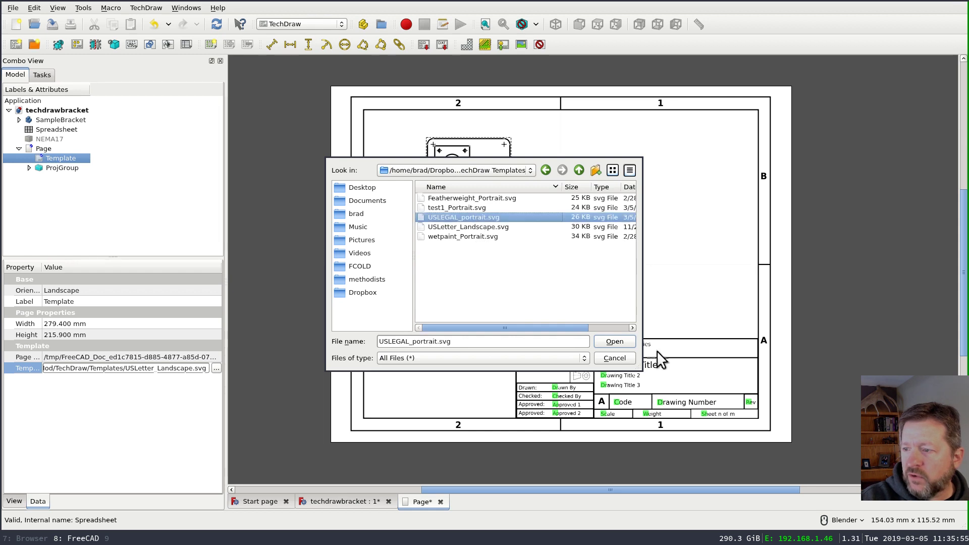
click(620, 341)
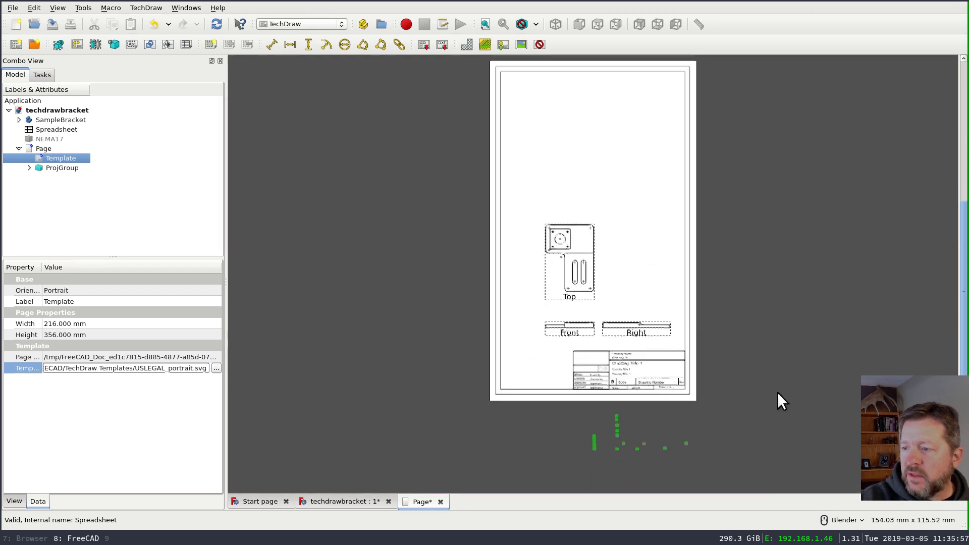
scroll(551, 222, up, 1)
scroll(685, 210, up, 1)
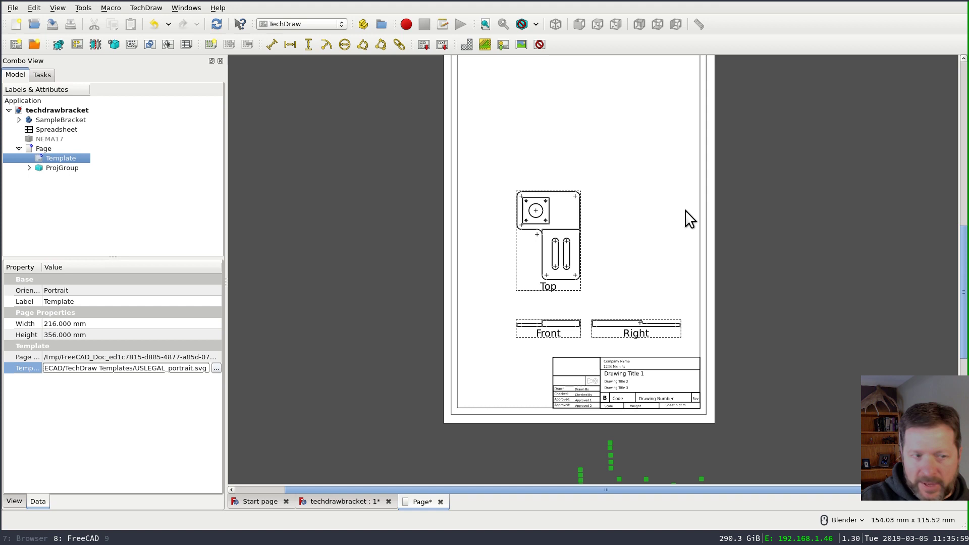
scroll(691, 210, down, 3)
scroll(731, 404, up, 4)
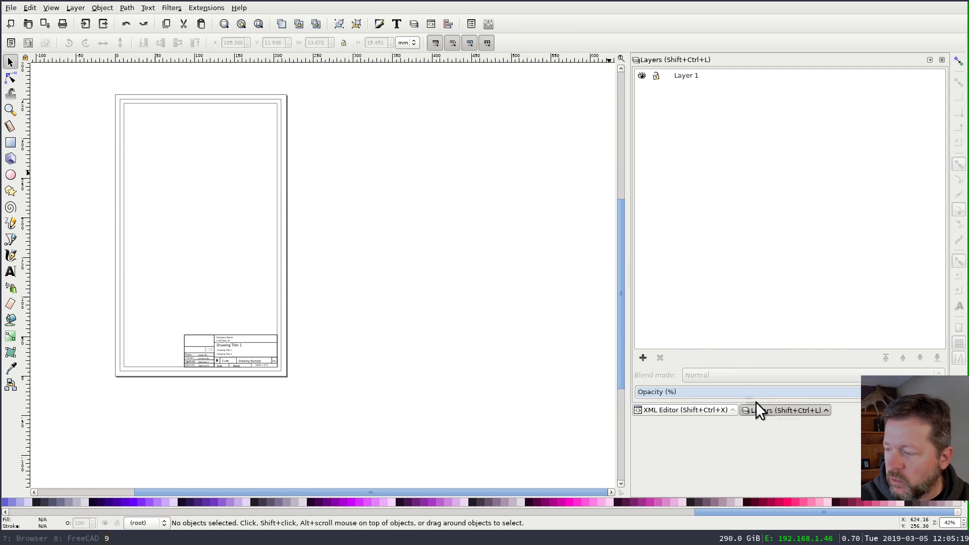
In the XML Editor, inspect BlockACompany's CompanyName editable and layer1's translate(0,-75.799988) transform.
click(702, 409)
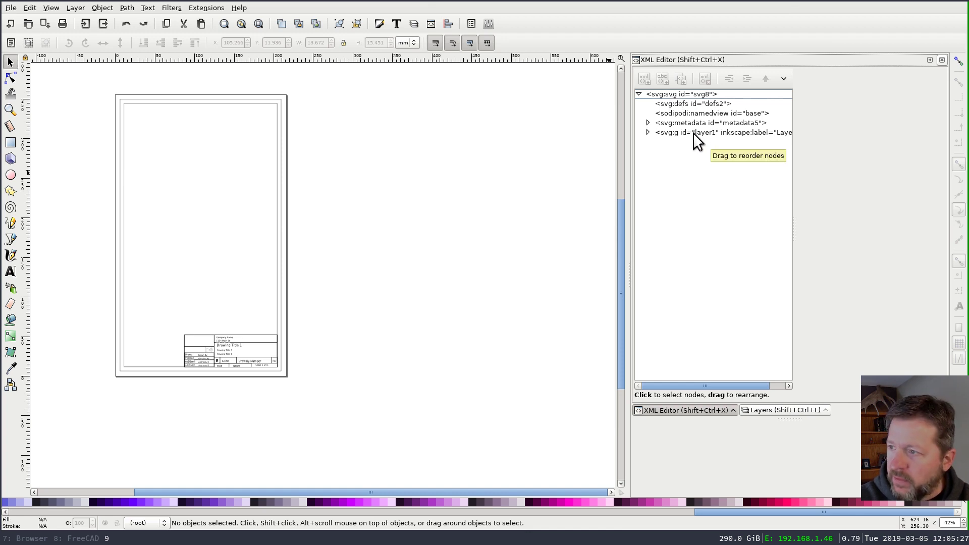
click(643, 133)
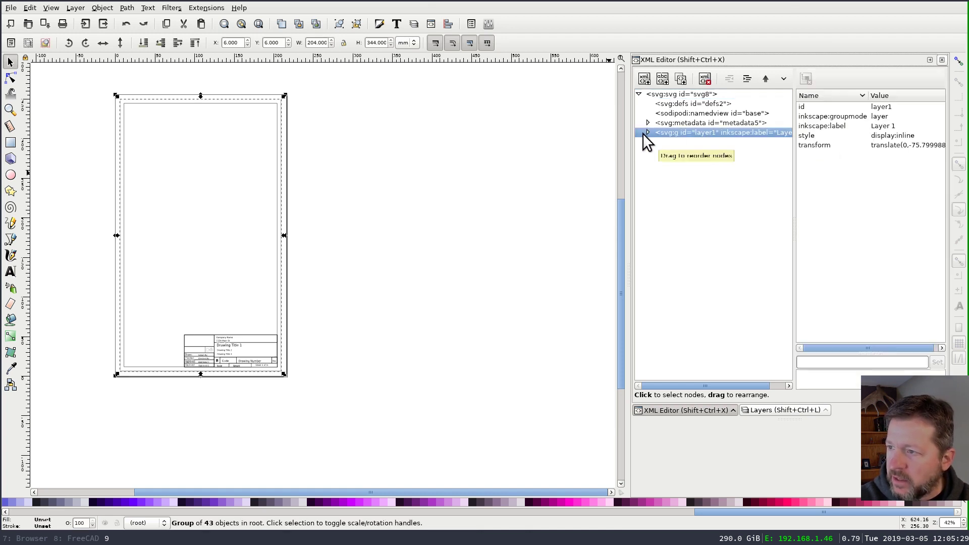
click(648, 133)
scroll(705, 151, down, 5)
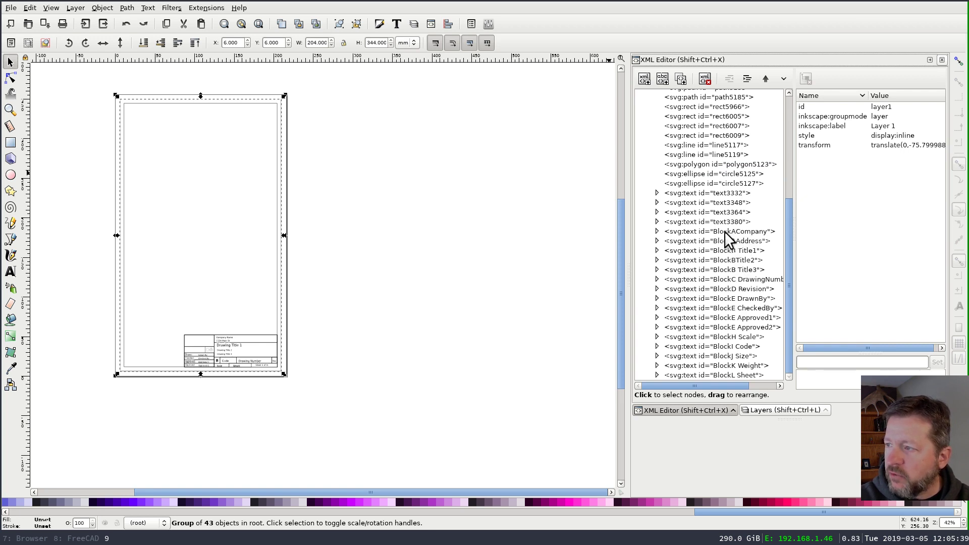
click(735, 231)
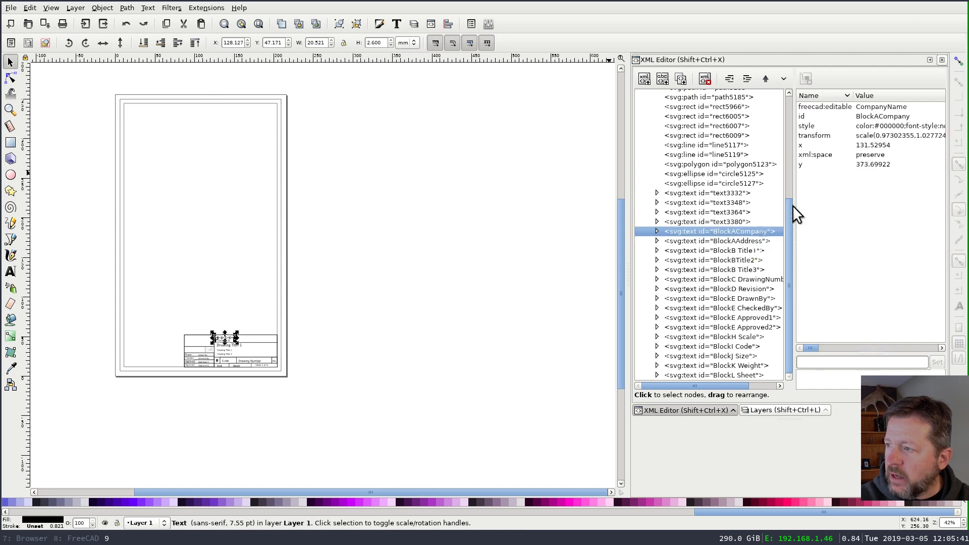
click(825, 107)
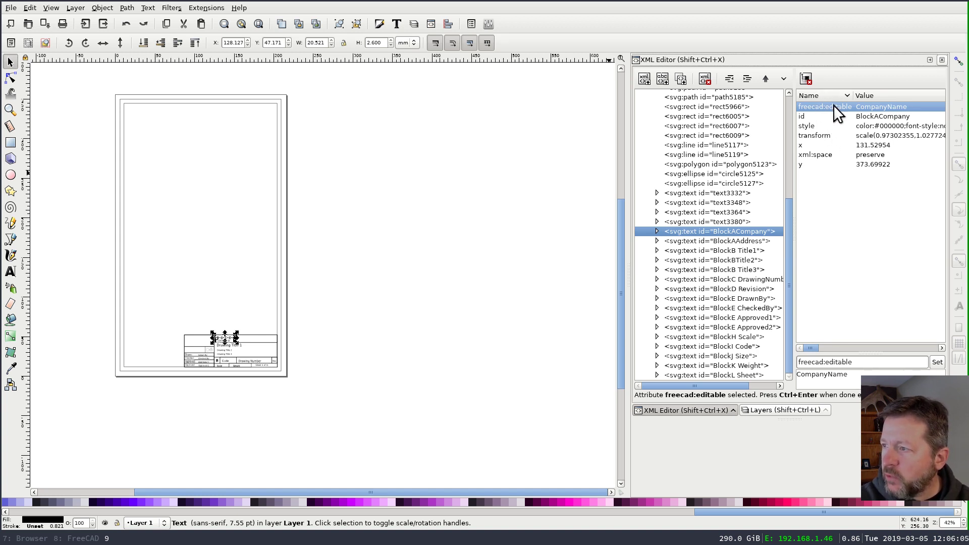
click(815, 136)
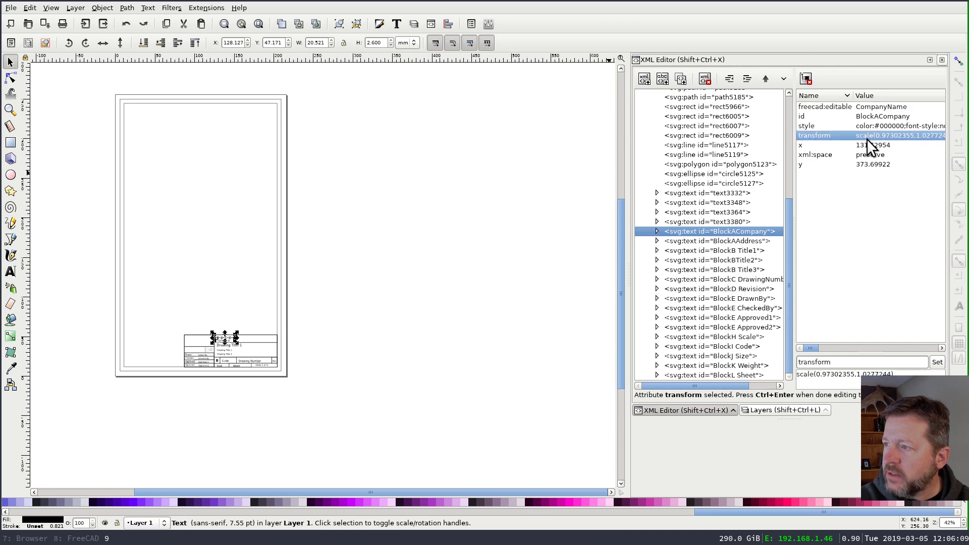
scroll(738, 246, up, 5)
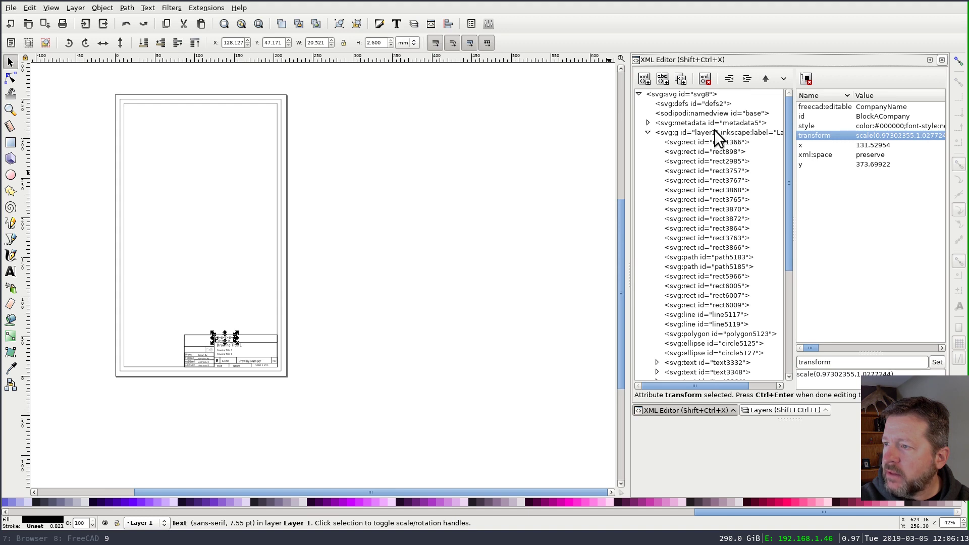
click(739, 132)
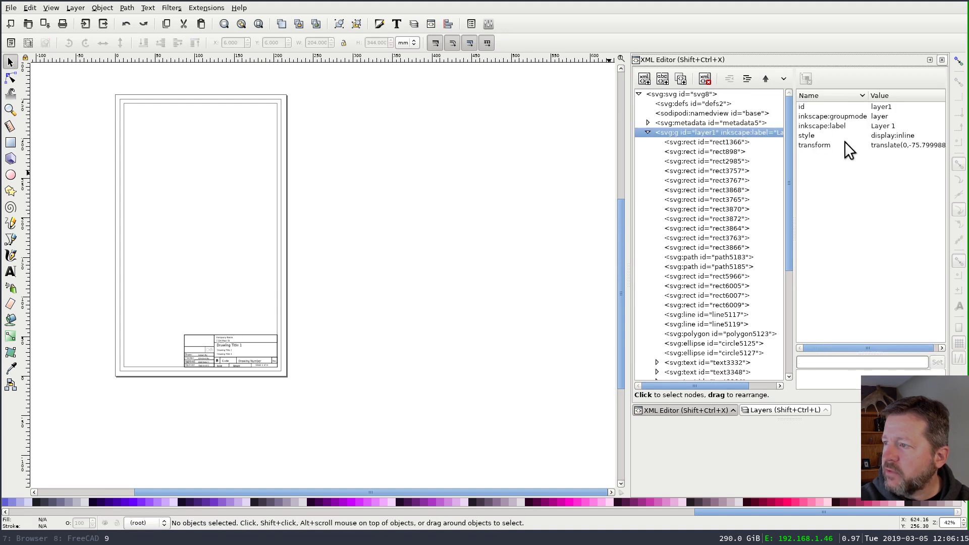
click(881, 144)
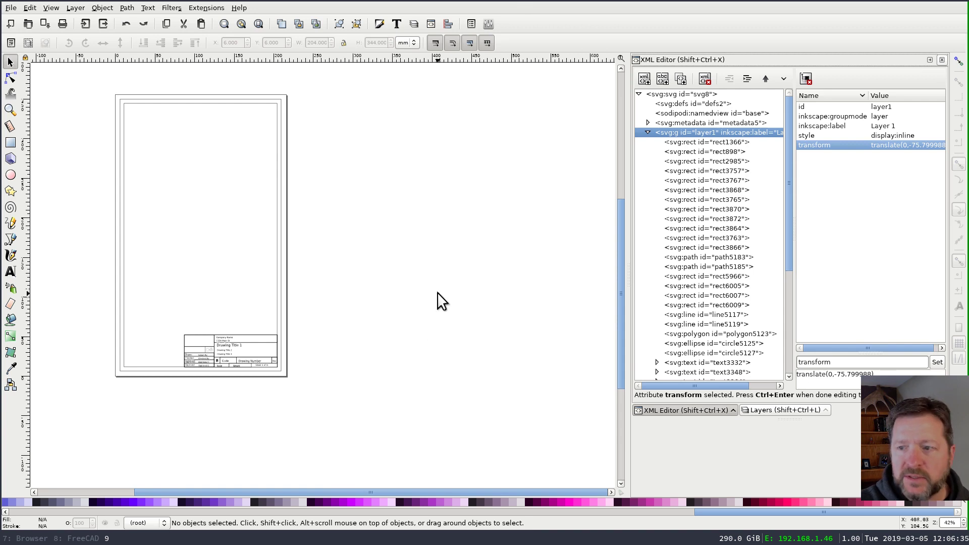
Cut all template objects and delete layer1's translate(0,-75.799988) transform attribute.
drag(68, 77, 352, 394)
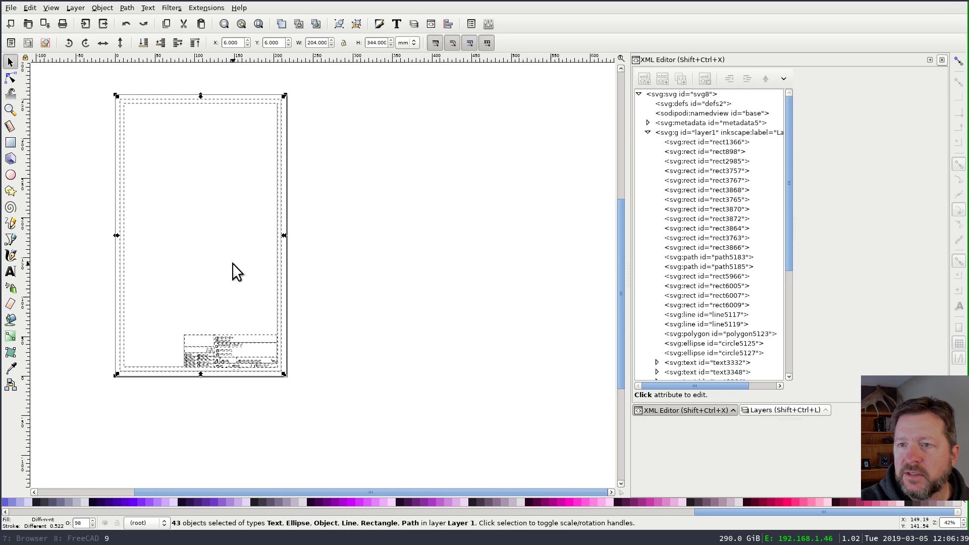
click(30, 8)
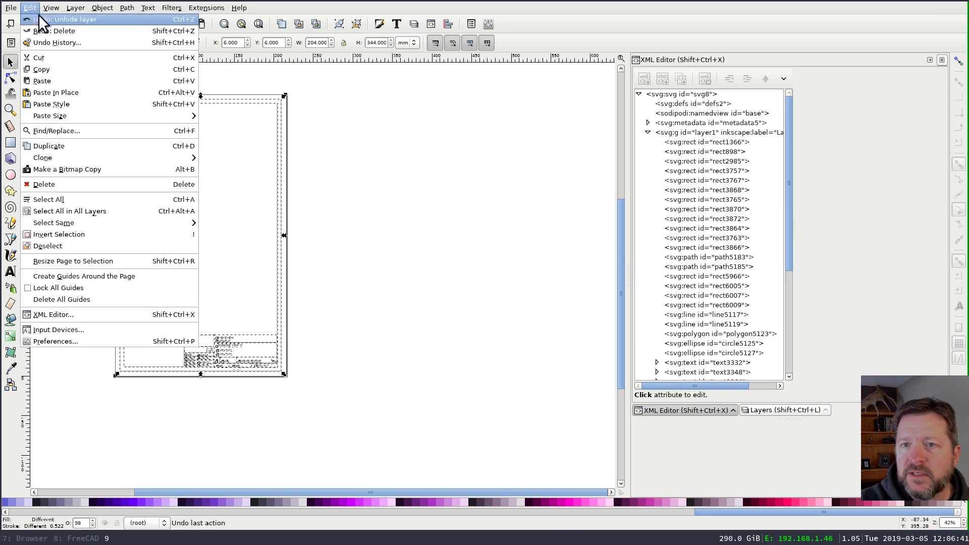
click(53, 58)
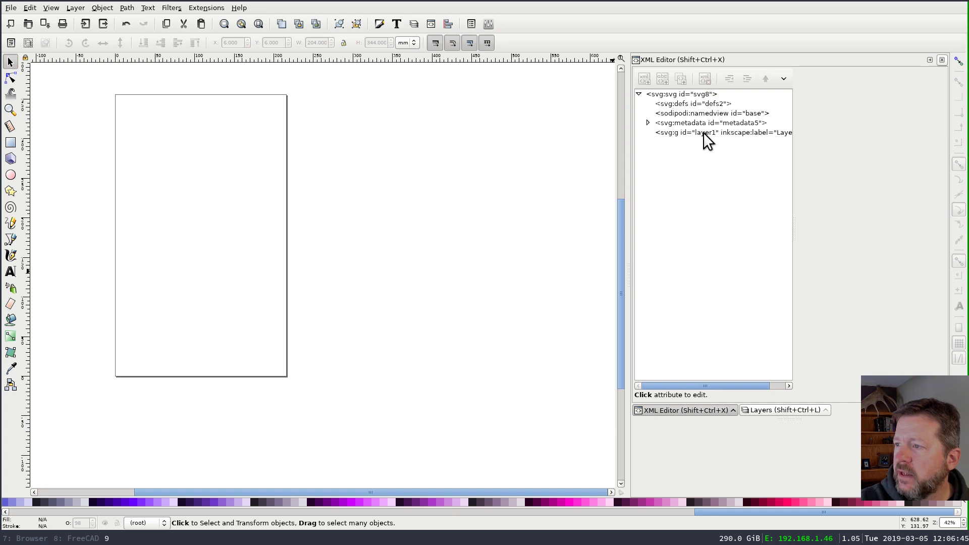
click(732, 131)
drag(794, 175, 833, 180)
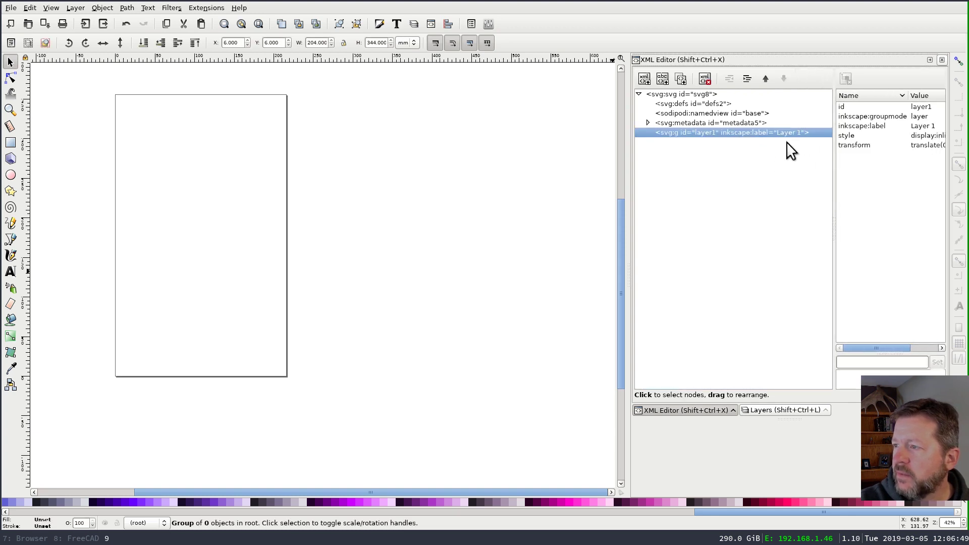
click(862, 145)
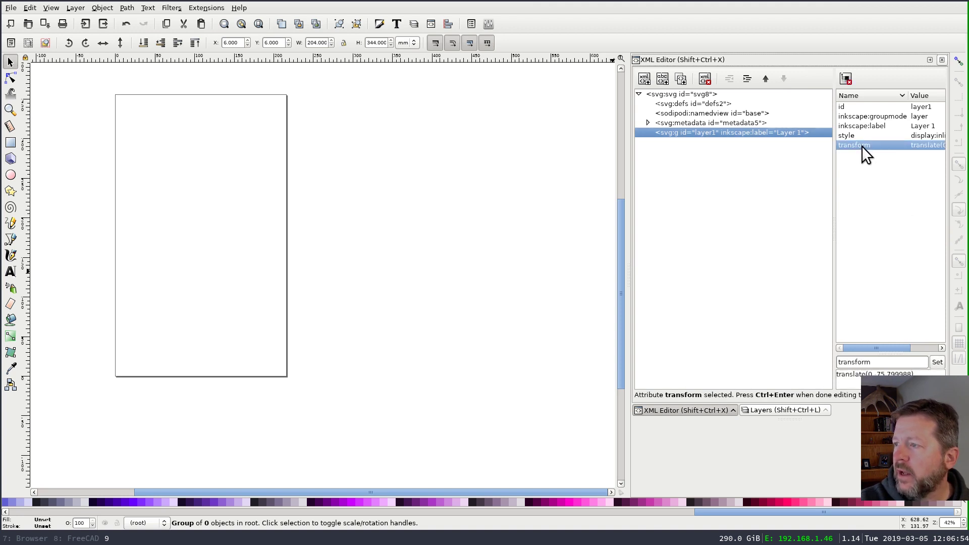
click(847, 78)
click(478, 241)
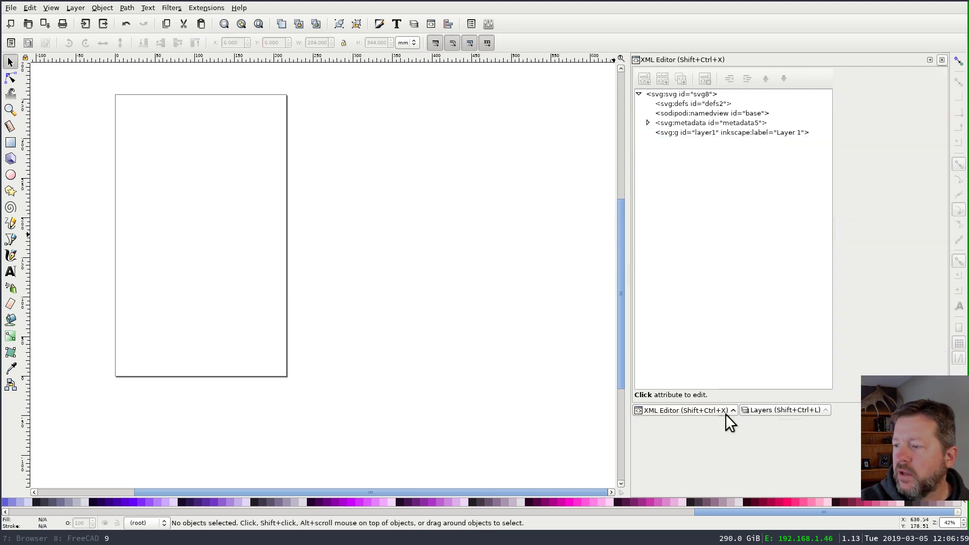
Paste the 43 objects in place on Layer 1 and confirm it has no transform.
click(785, 410)
click(688, 76)
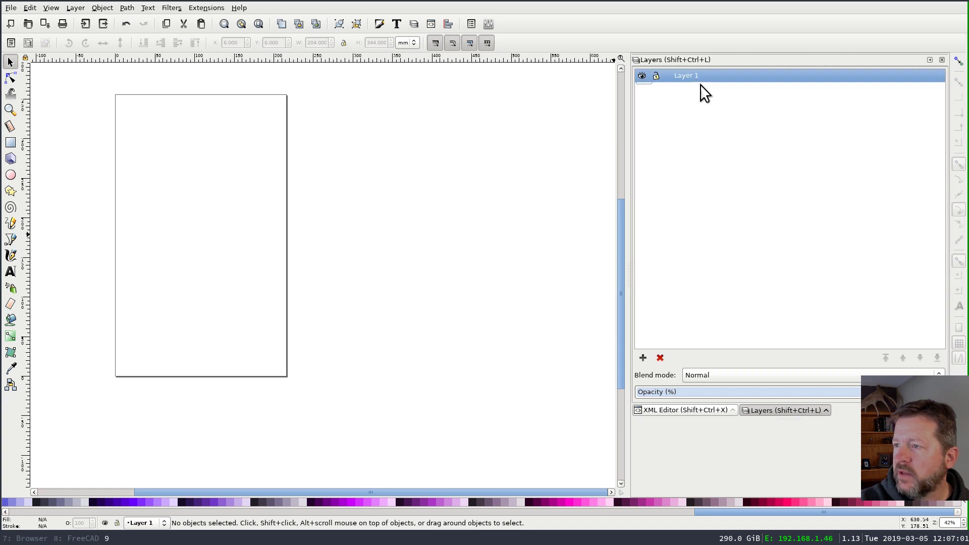
click(30, 8)
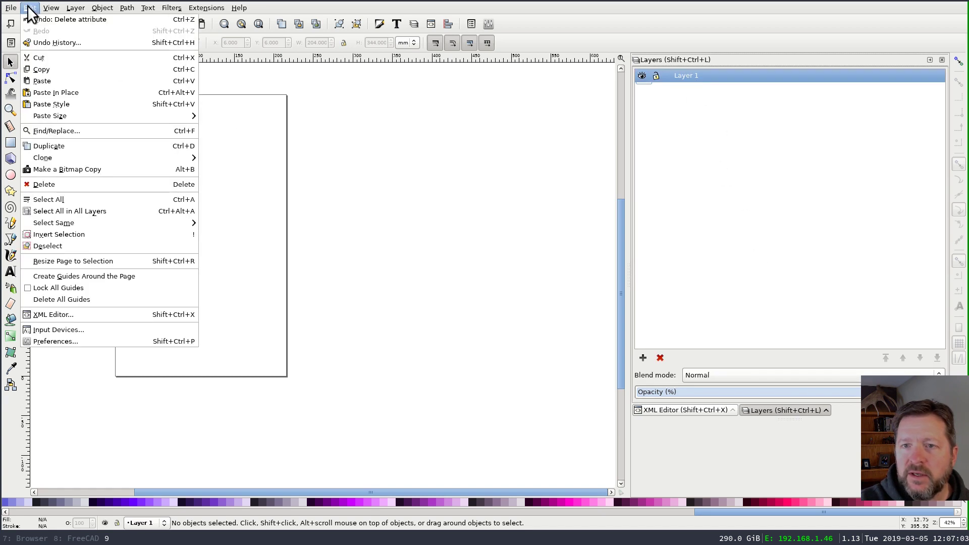
click(66, 95)
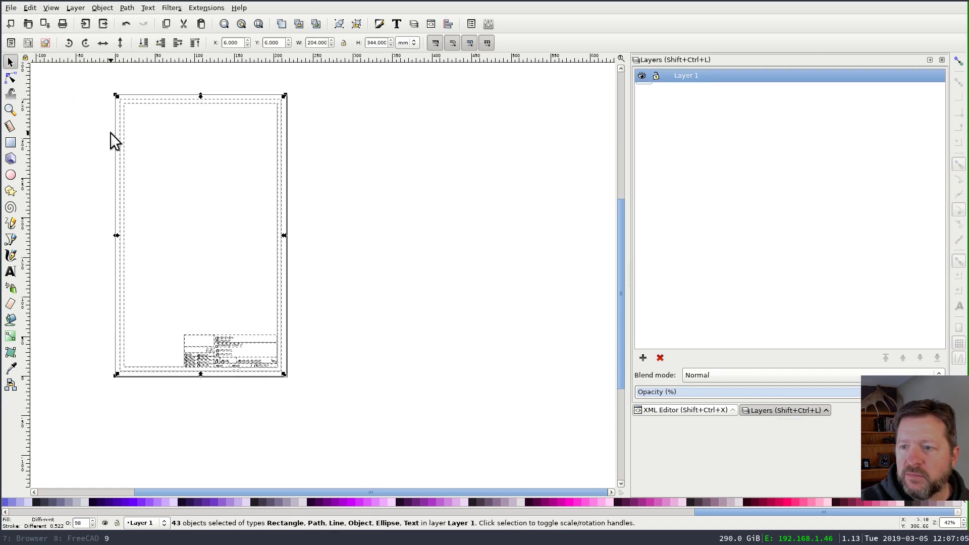
click(413, 333)
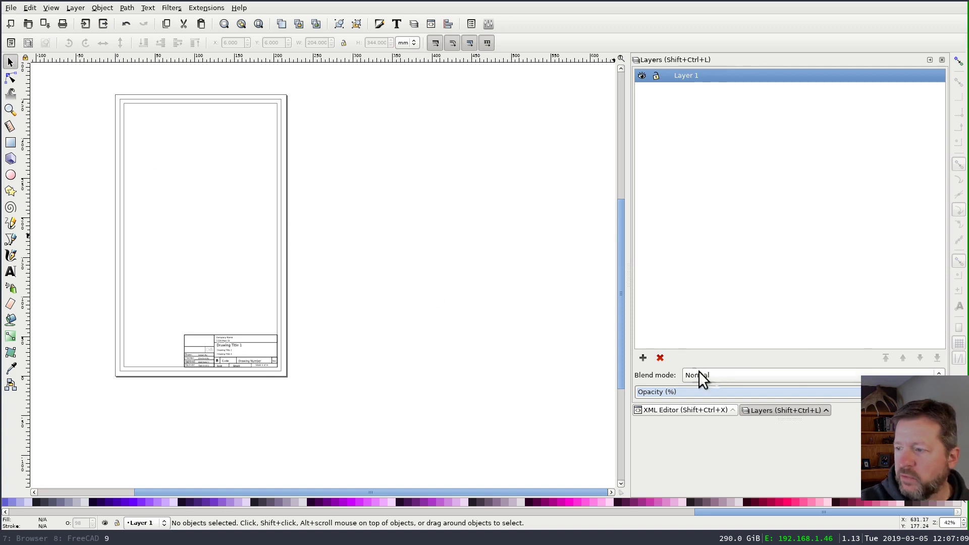
click(702, 411)
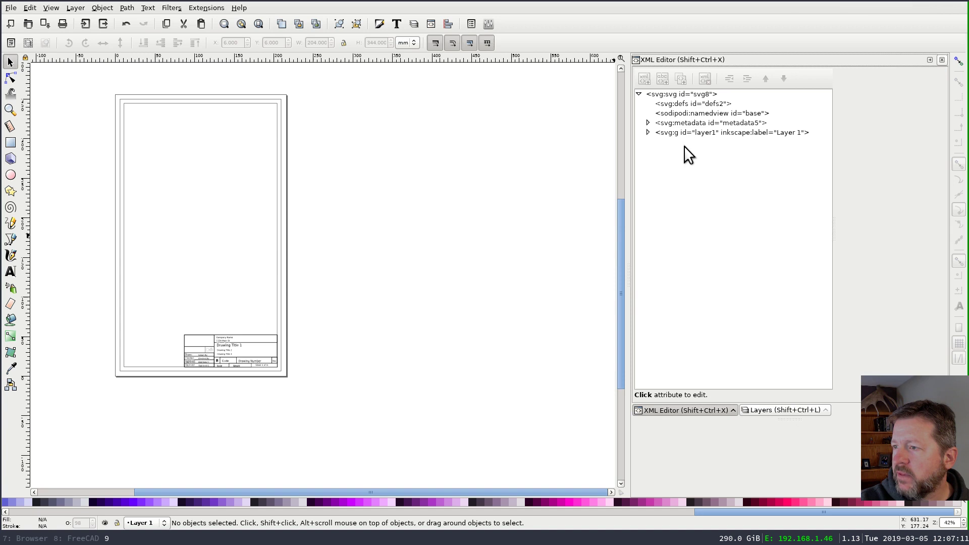
click(678, 132)
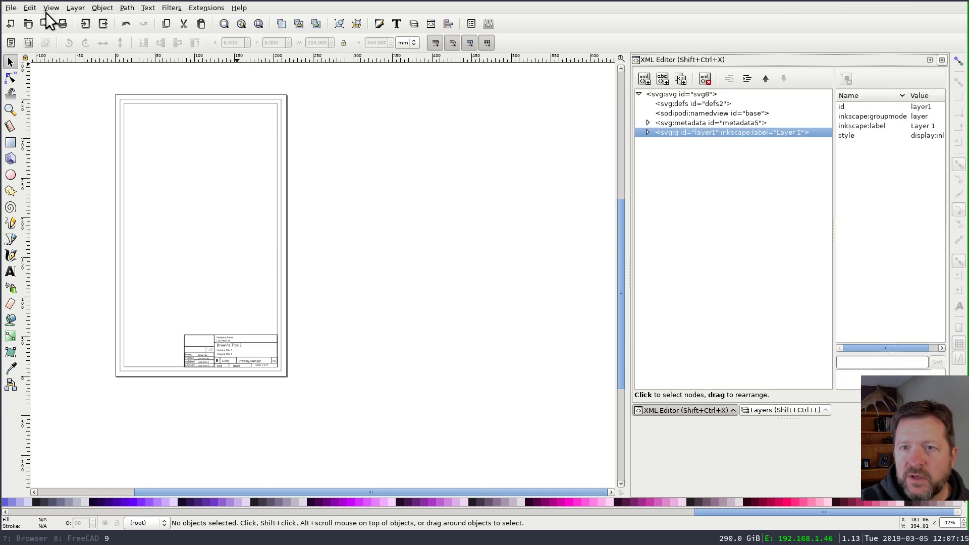
Save the template over USLEGAL_portrait.svg, confirming the overwrite.
click(11, 7)
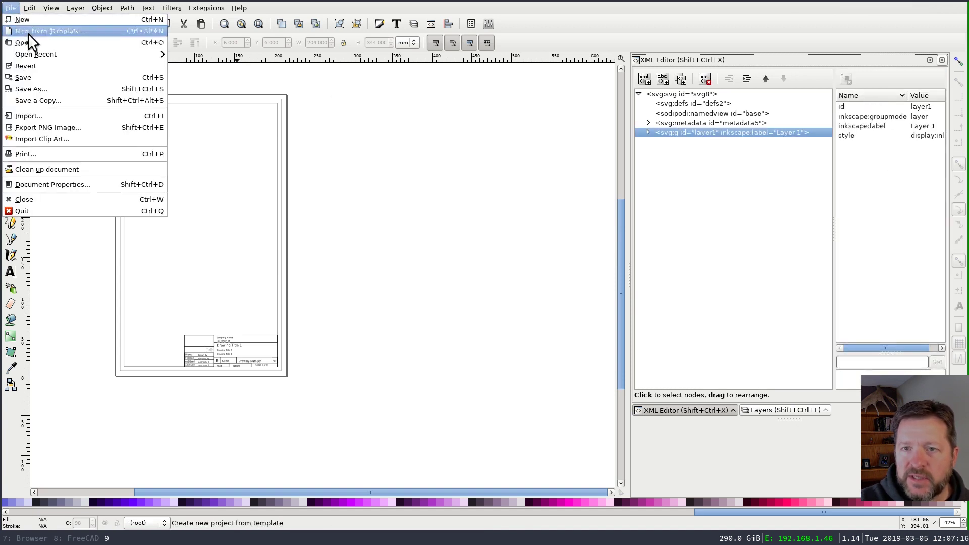
click(73, 93)
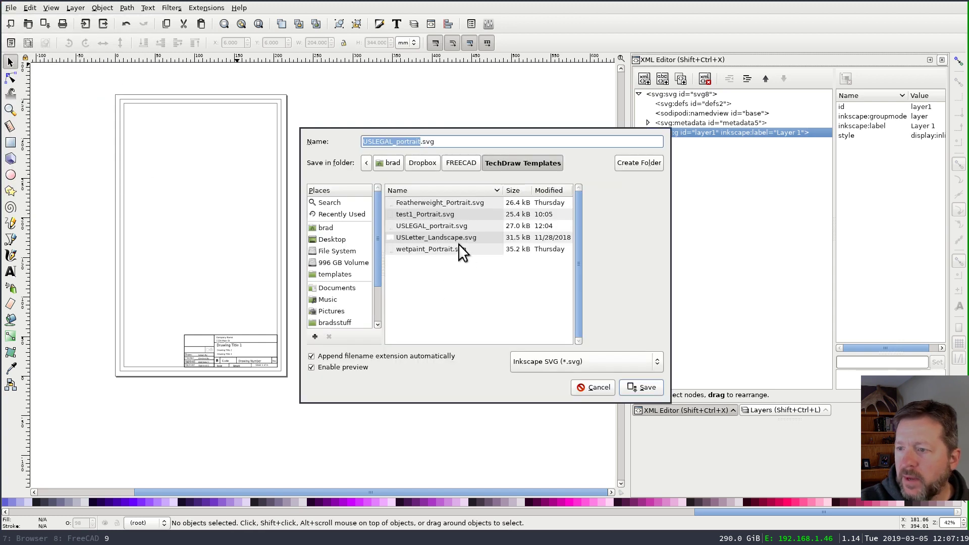
click(461, 226)
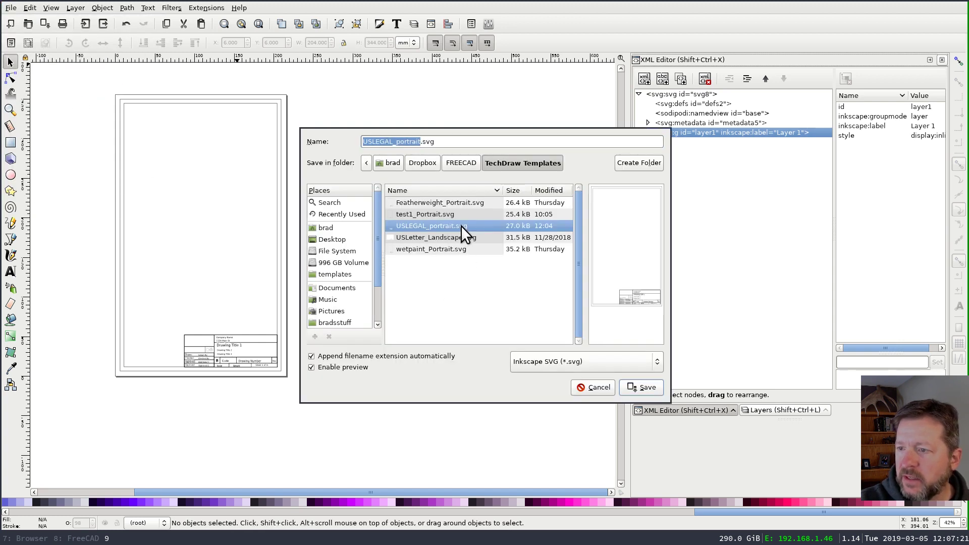
click(642, 388)
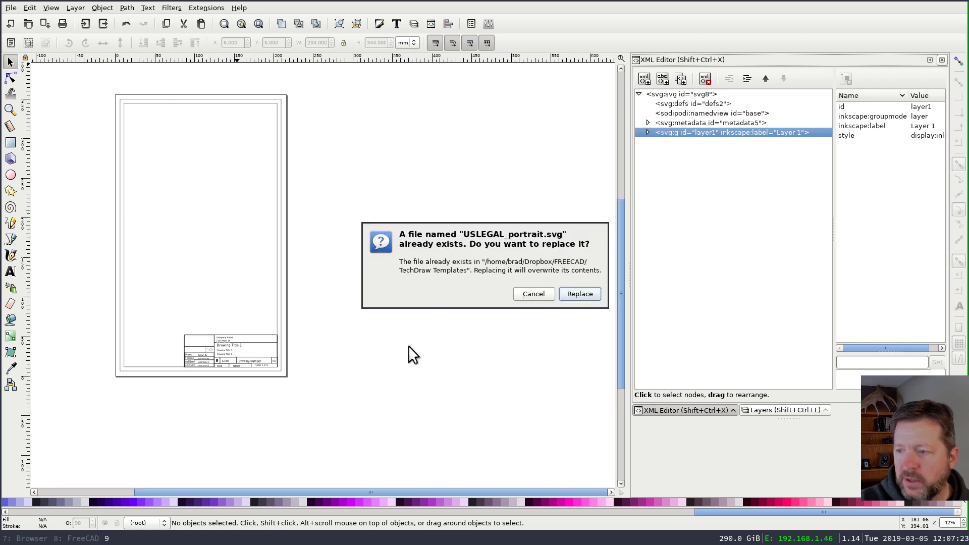
click(580, 295)
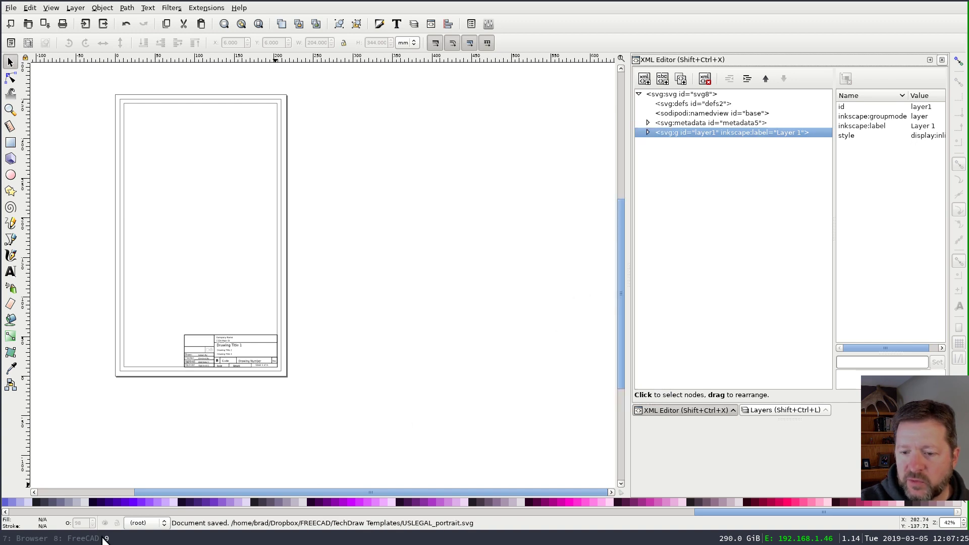
In FreeCAD, temporarily switch the page template to USLetter_Landscape.
click(86, 539)
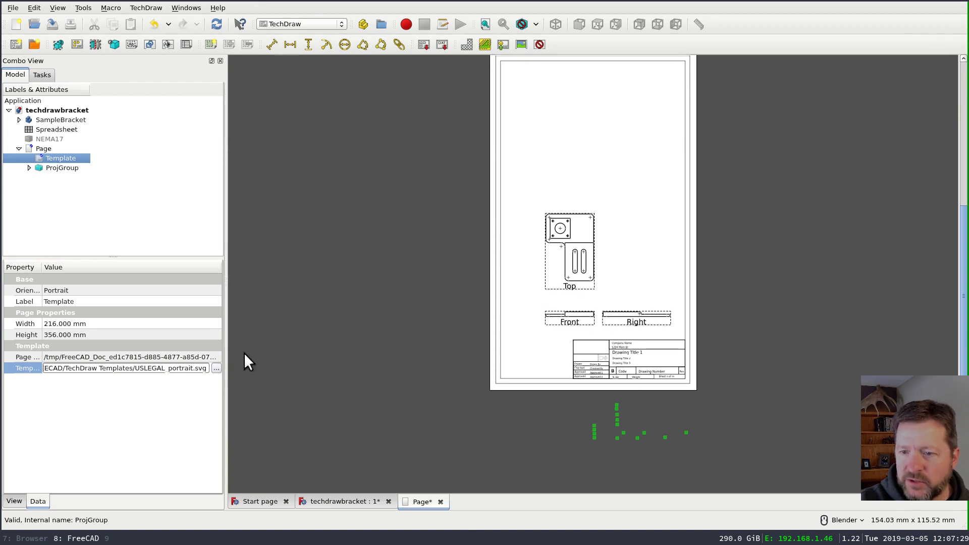
click(216, 368)
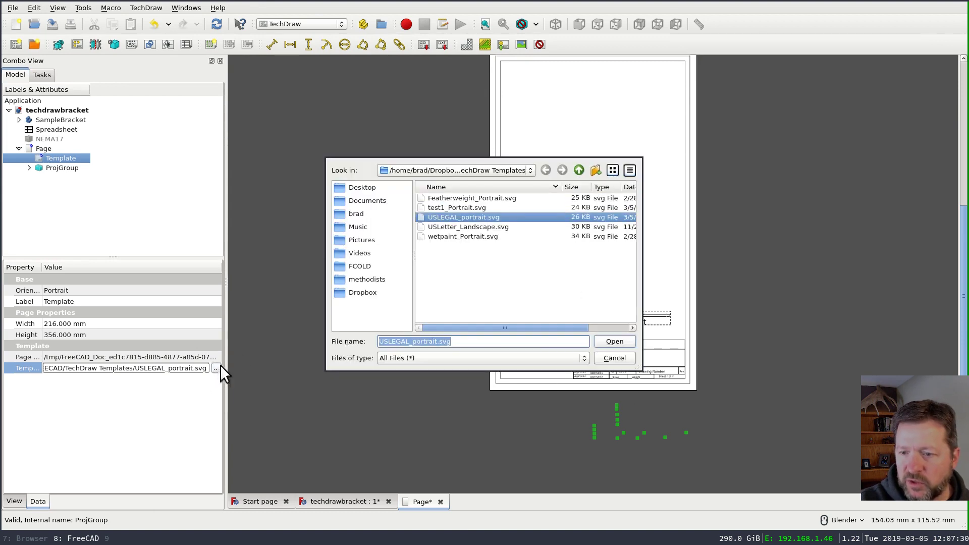
click(452, 229)
click(617, 341)
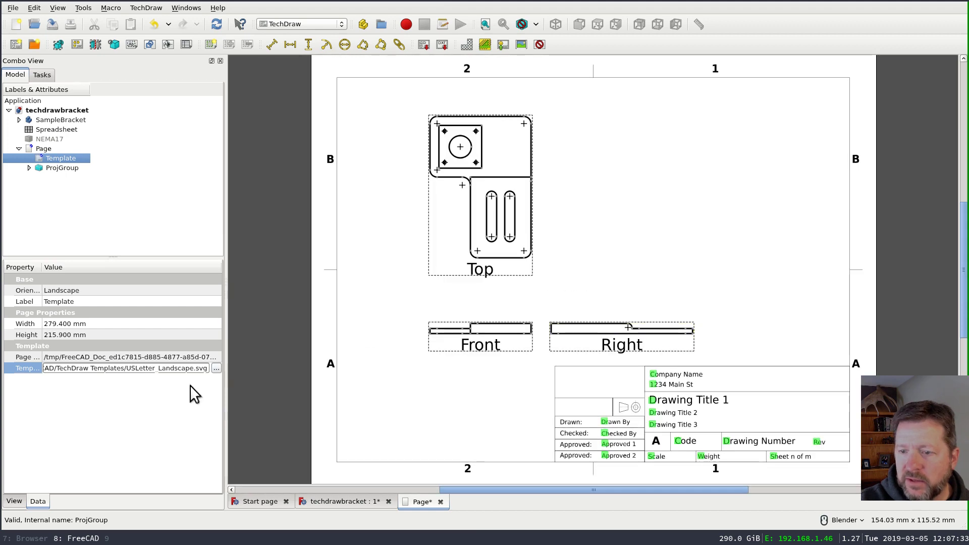
Reload USLEGAL_portrait.svg on the page and zoom into its title block.
click(217, 369)
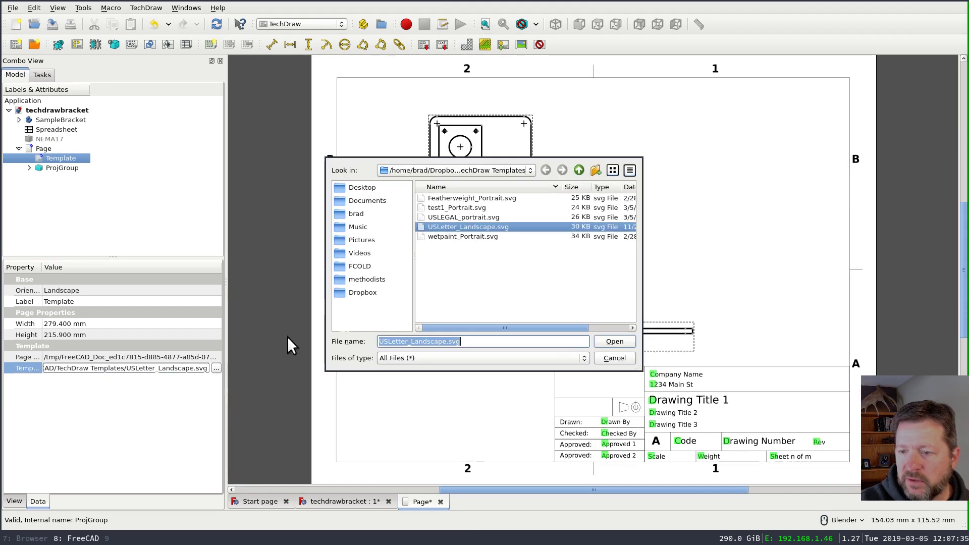
click(463, 220)
click(620, 340)
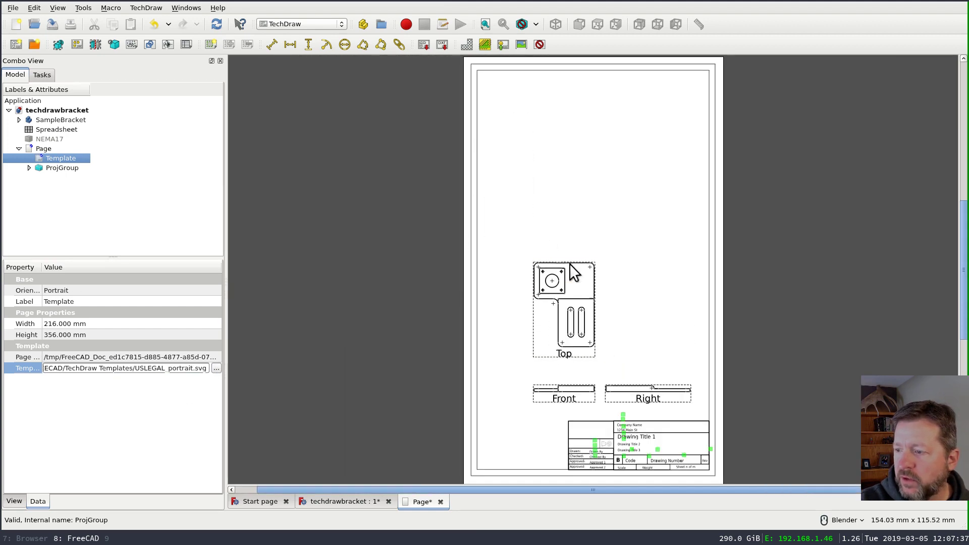
scroll(680, 468, up, 2)
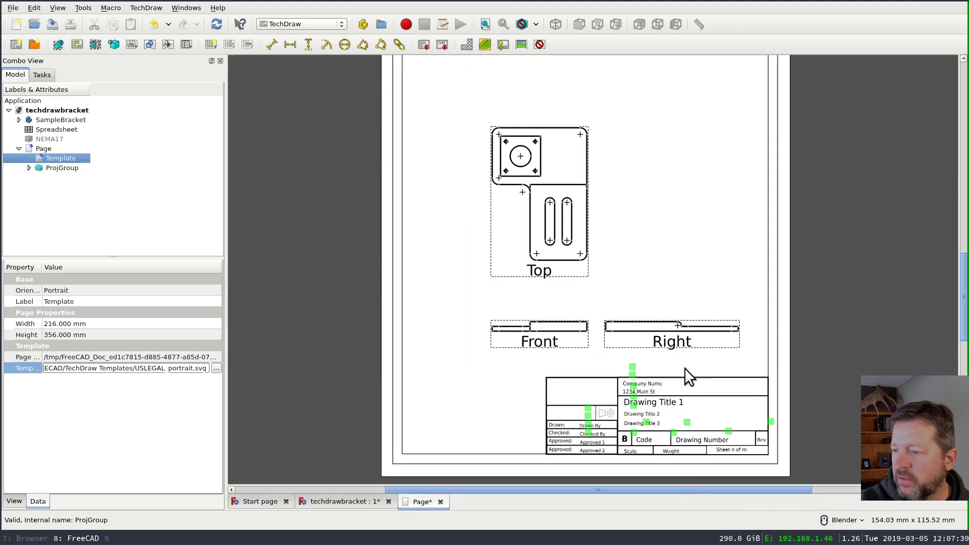
scroll(686, 374, down, 4)
scroll(641, 467, up, 3)
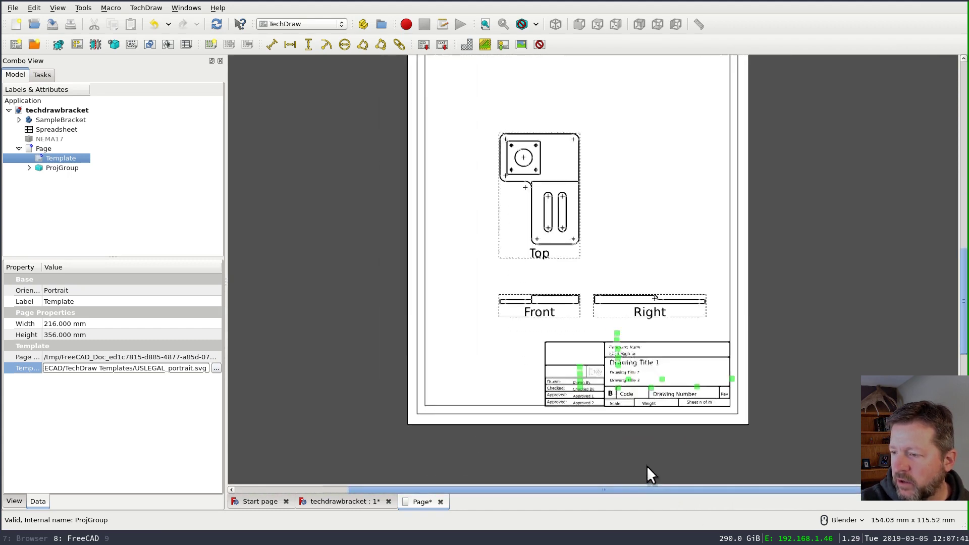
scroll(601, 267, up, 2)
scroll(600, 267, up, 1)
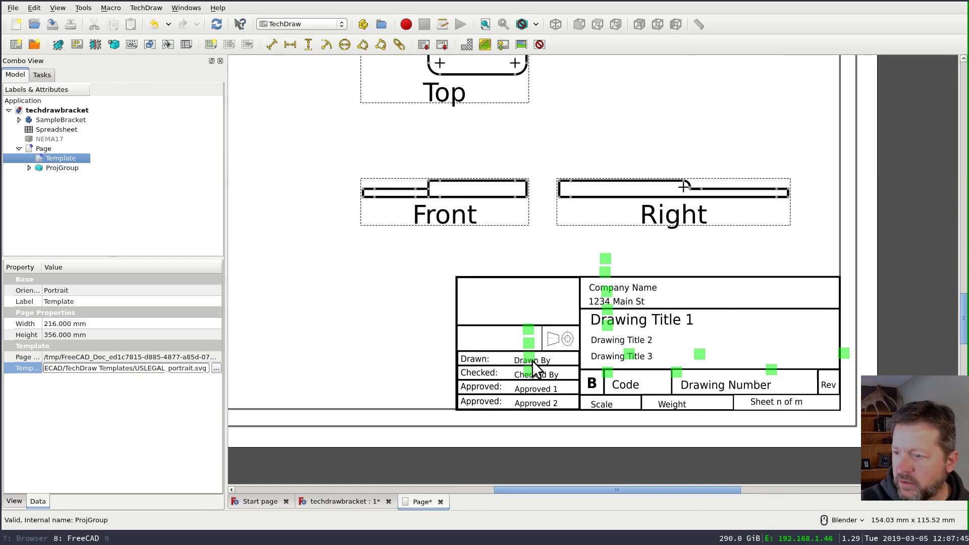
In Inkscape's XML Editor, inspect the BlockACompany text node and its transform attribute.
click(108, 538)
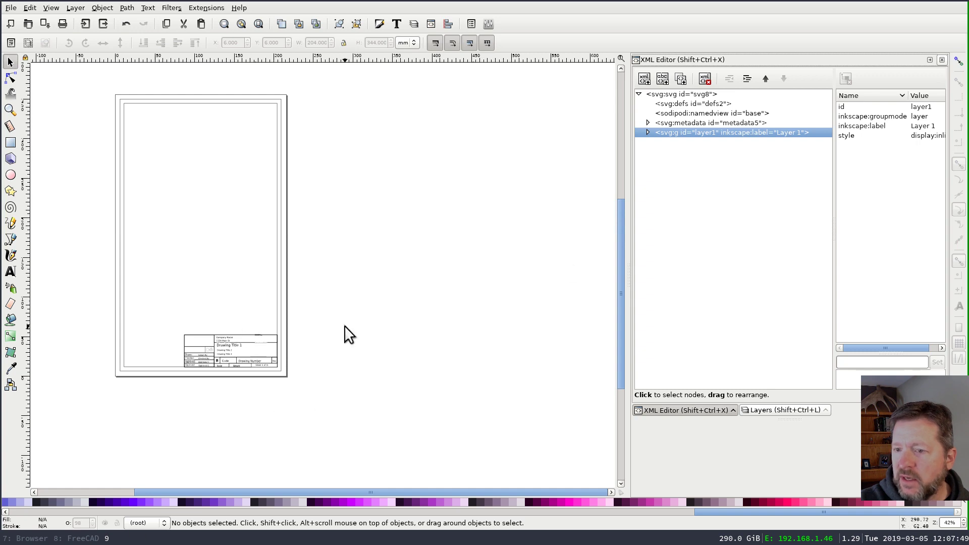
click(646, 131)
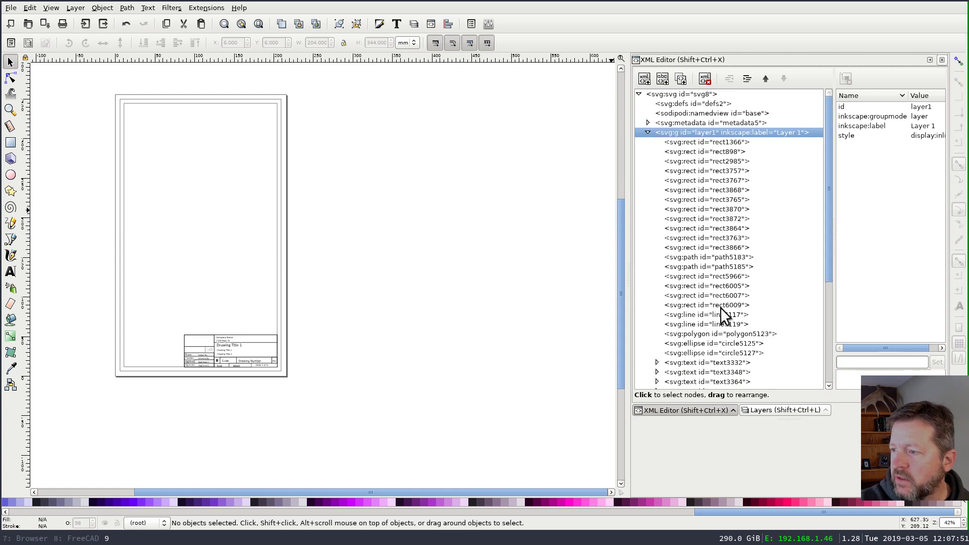
scroll(732, 300, down, 5)
click(747, 242)
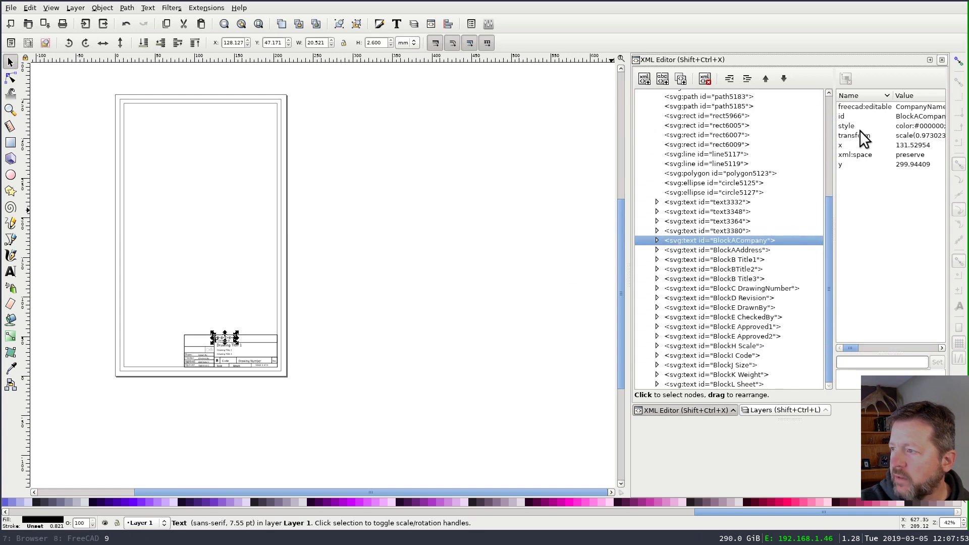
click(905, 134)
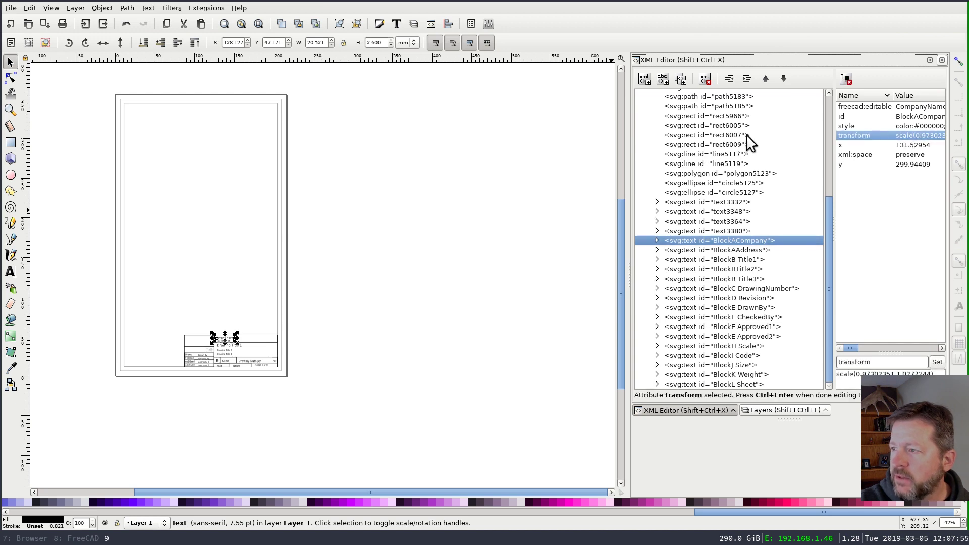
click(464, 218)
drag(630, 304, 522, 307)
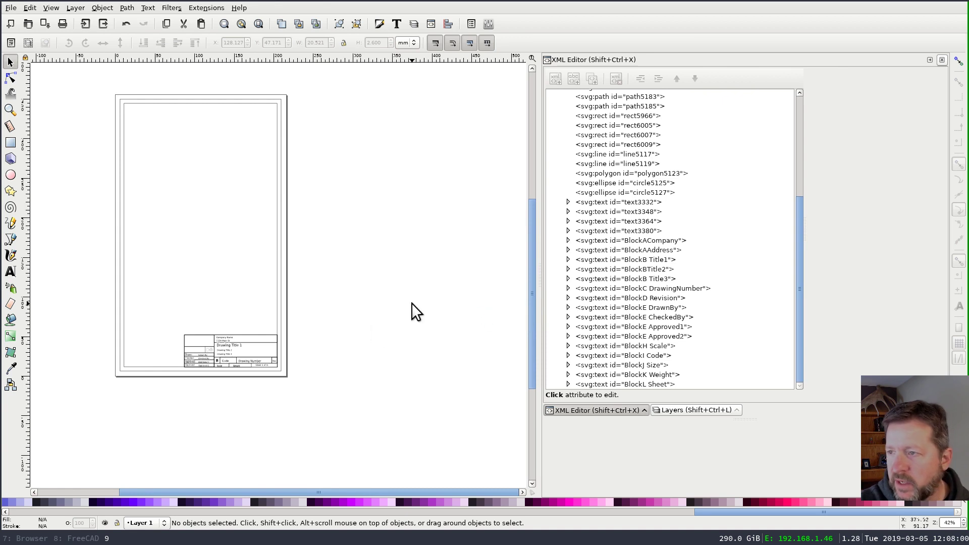
scroll(420, 305, up, 1)
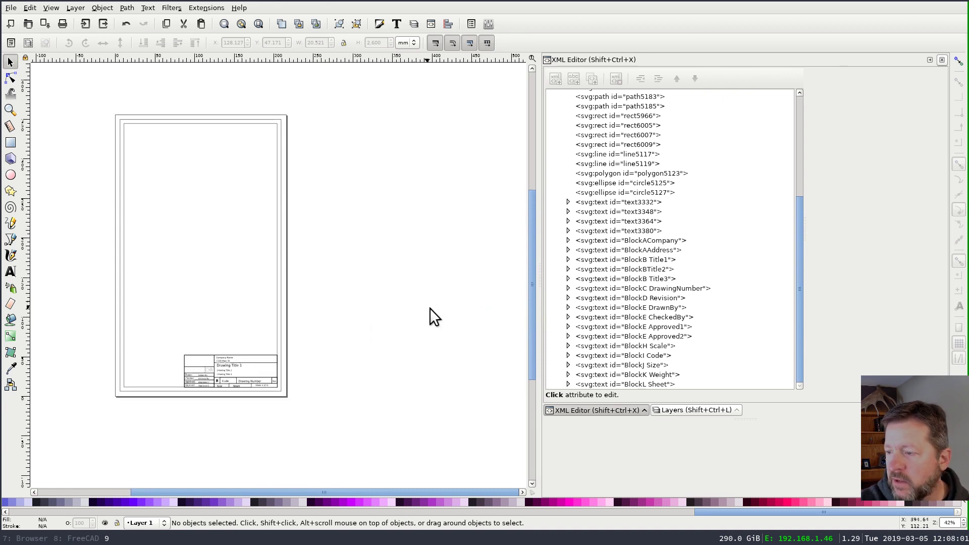
Add a new layer named 'editables' above Layer 1.
click(689, 407)
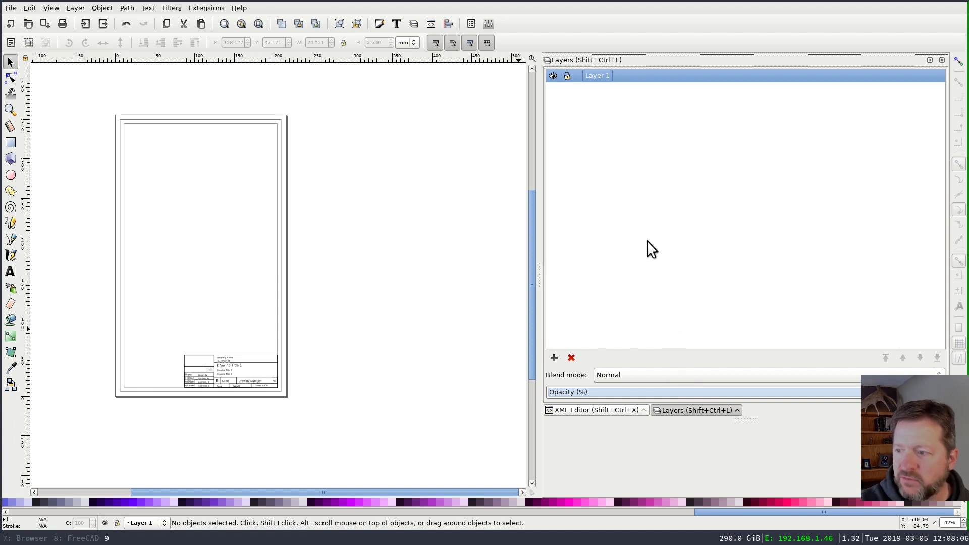
click(555, 357)
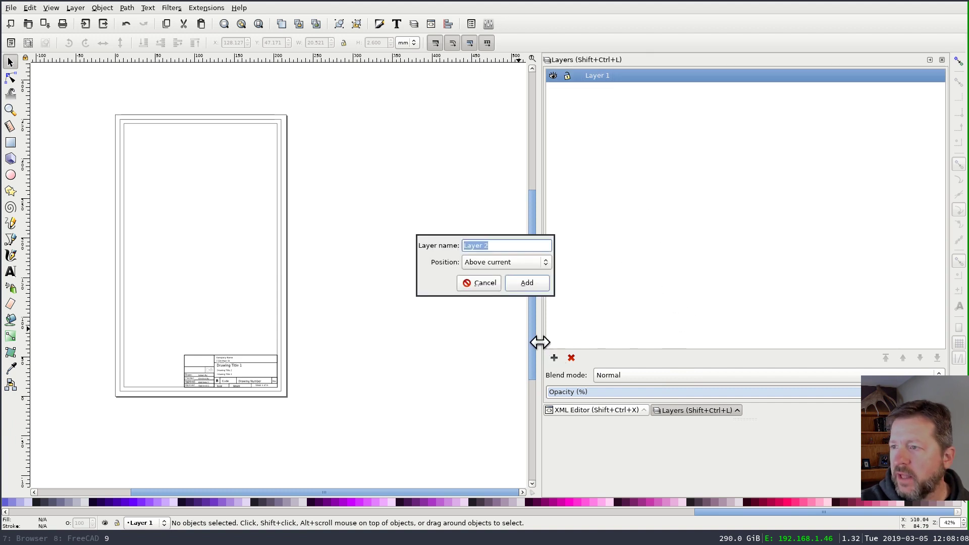
text(editables)
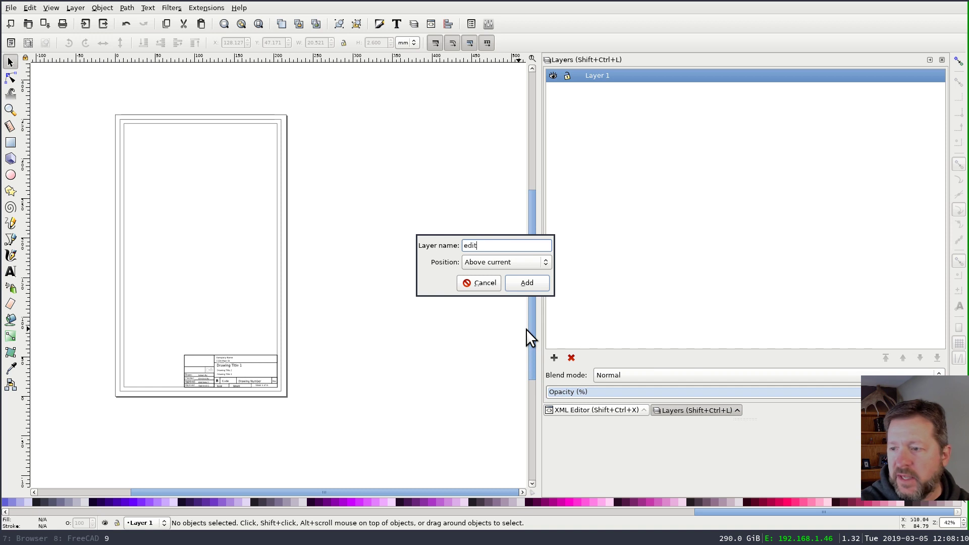
key(Return)
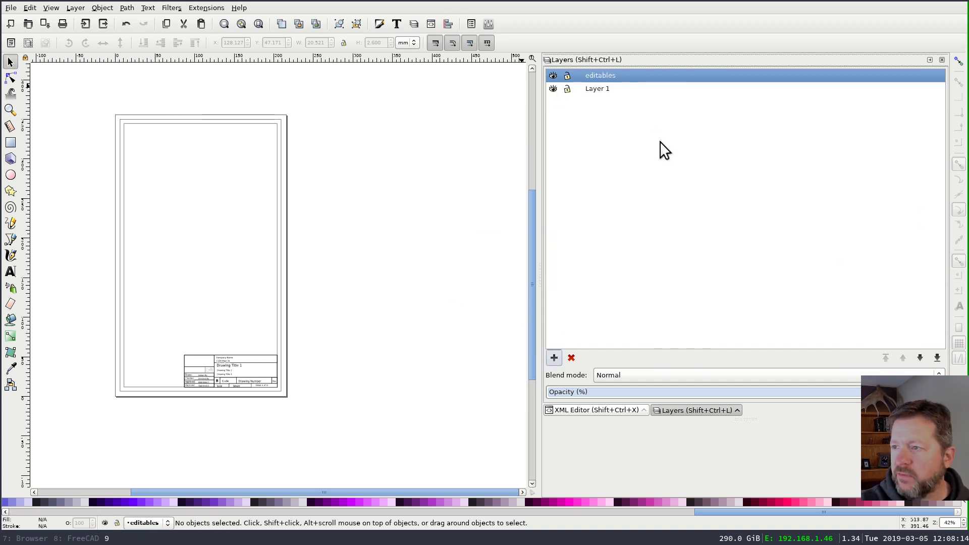
Select the Company Name, 1234 Main St, Drawing Title 1–3 and B texts.
click(685, 412)
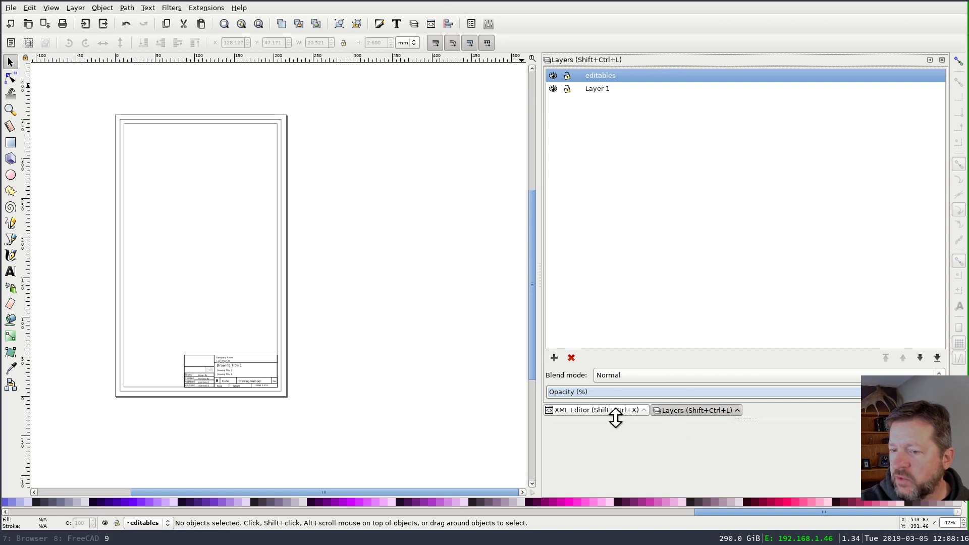
scroll(217, 385, left, 5)
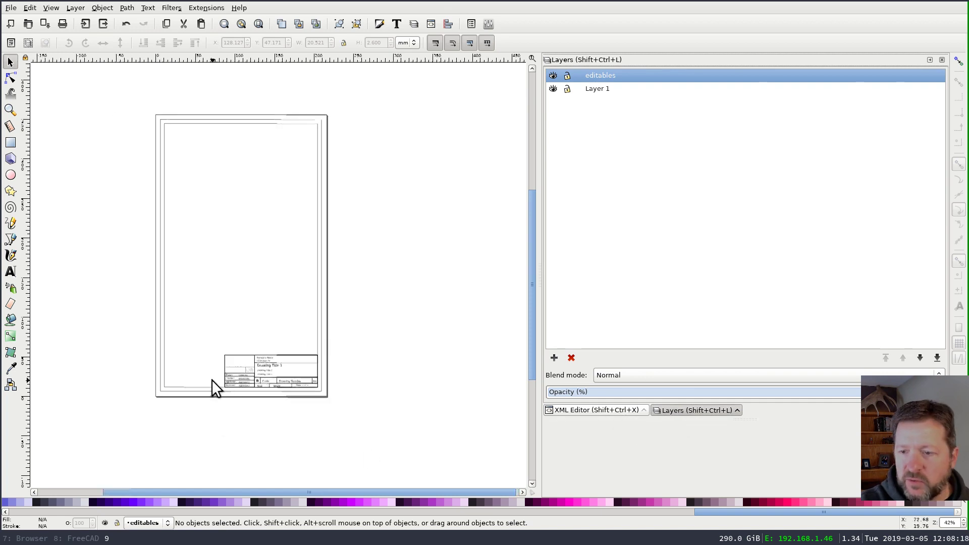
scroll(355, 378, up, 4)
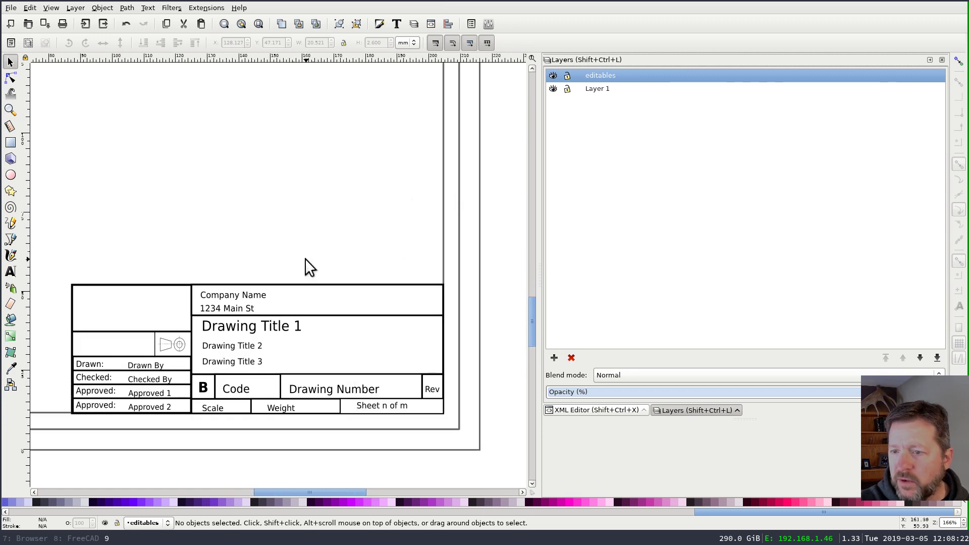
click(256, 298)
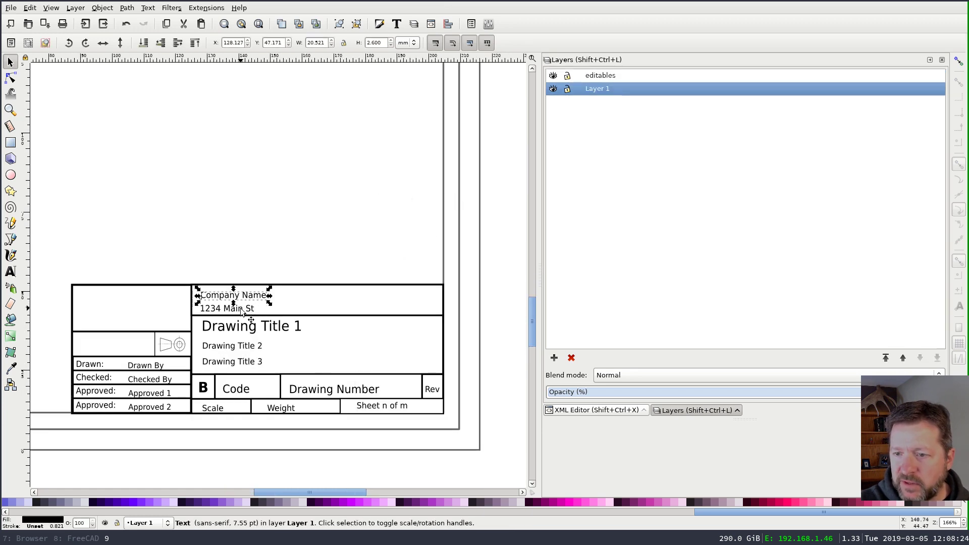
shift+click(241, 311)
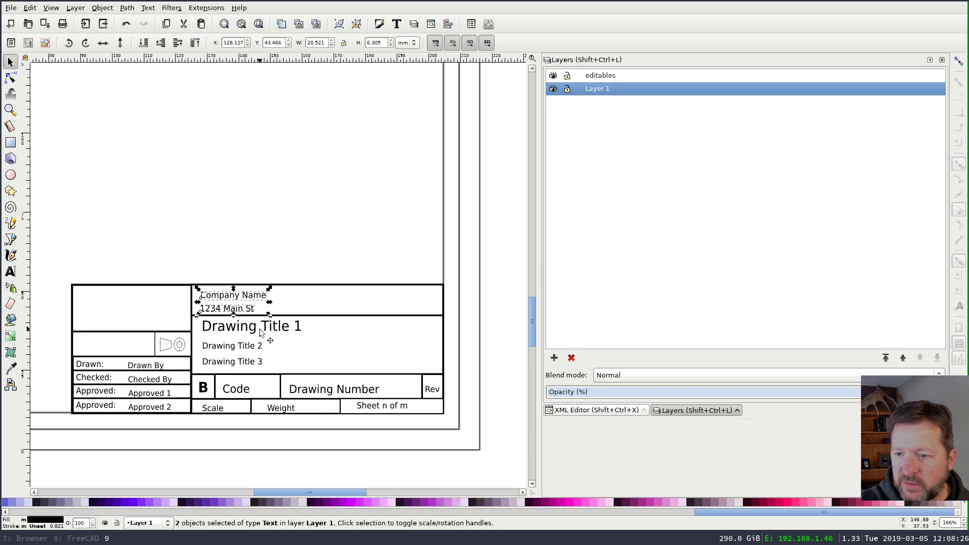
shift+click(260, 331)
shift+click(241, 349)
shift+click(246, 363)
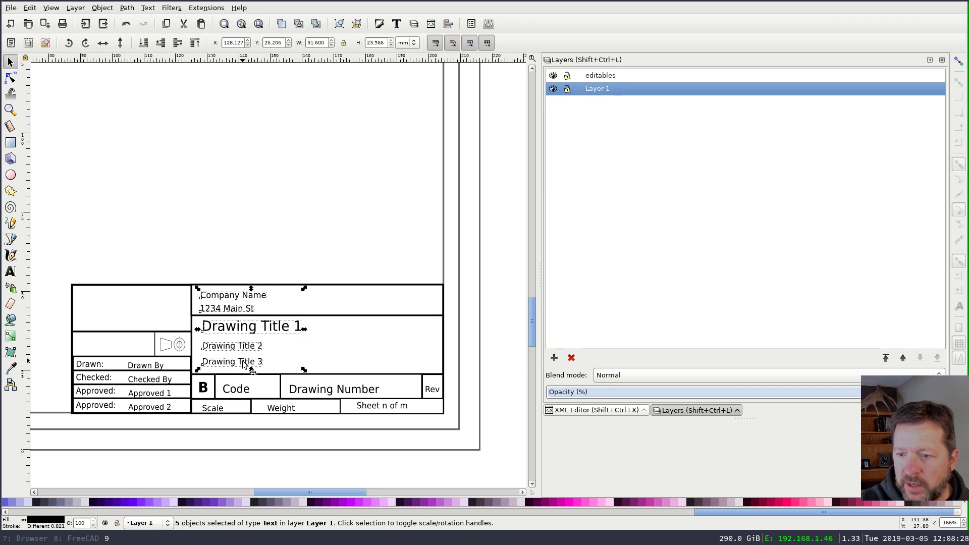
shift+click(203, 392)
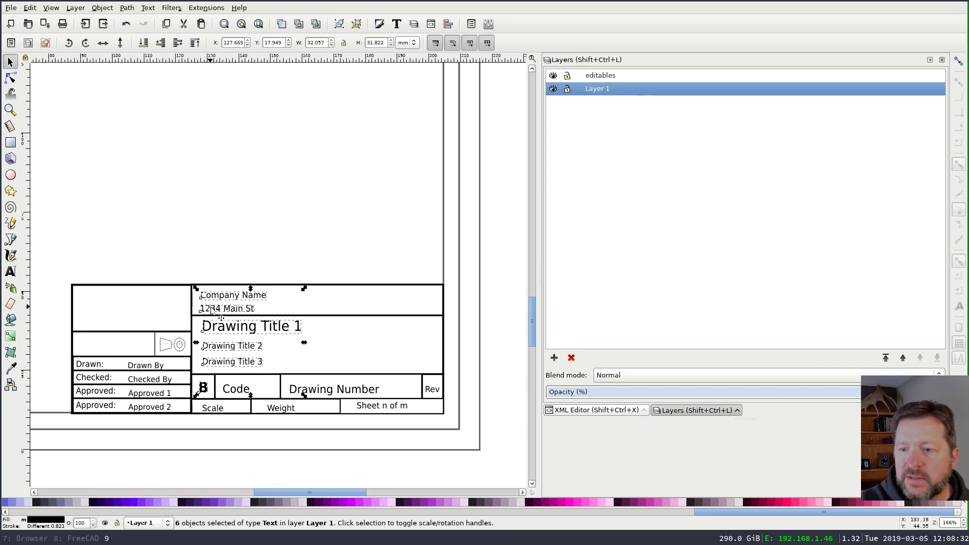
Move the selected texts to the editables layer.
right_click(235, 303)
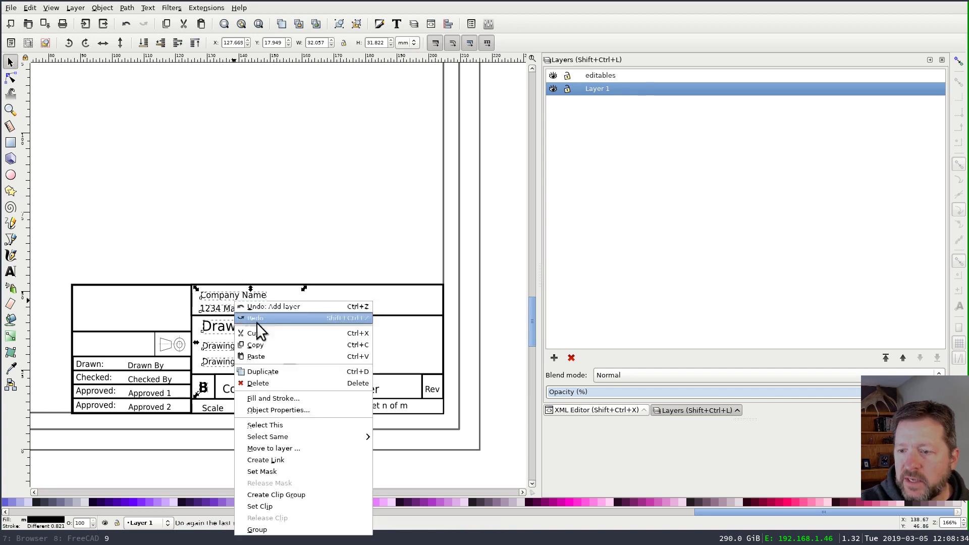
click(320, 450)
click(486, 218)
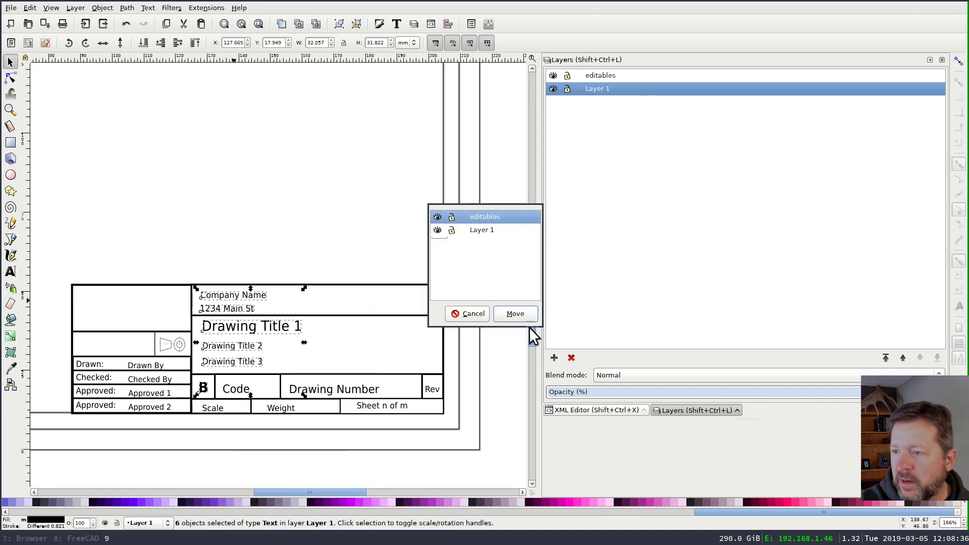
click(520, 316)
Hide and reshow the editables and Layer 1 layers to check they toggle independently.
click(671, 415)
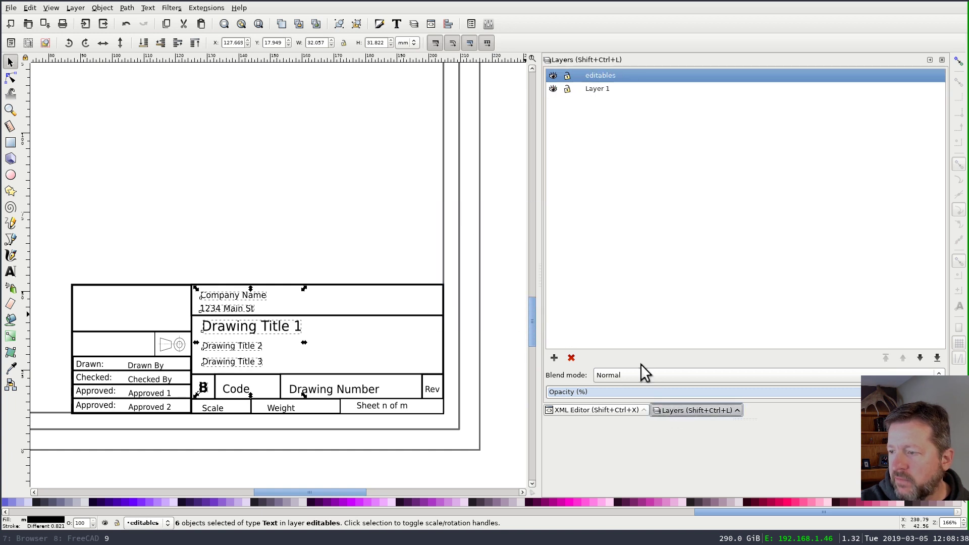
click(554, 75)
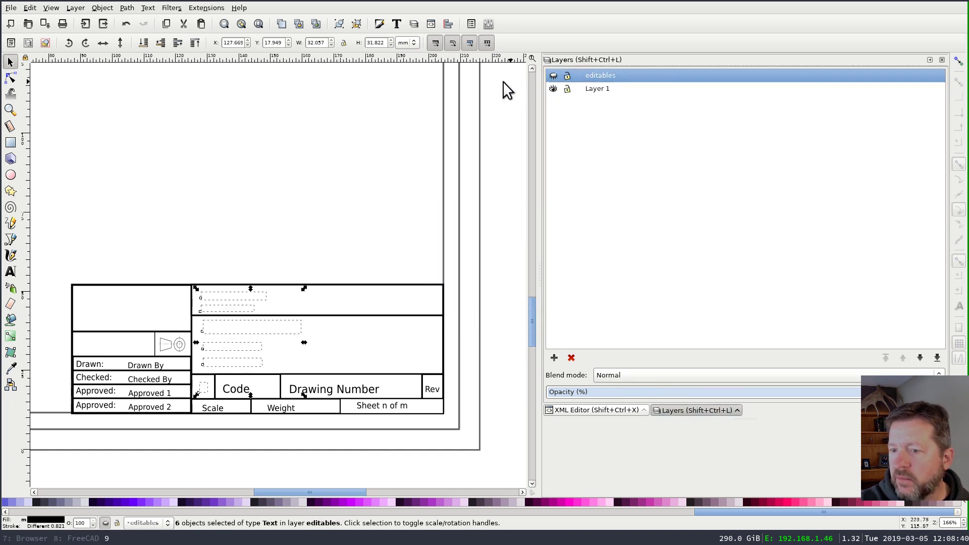
click(498, 317)
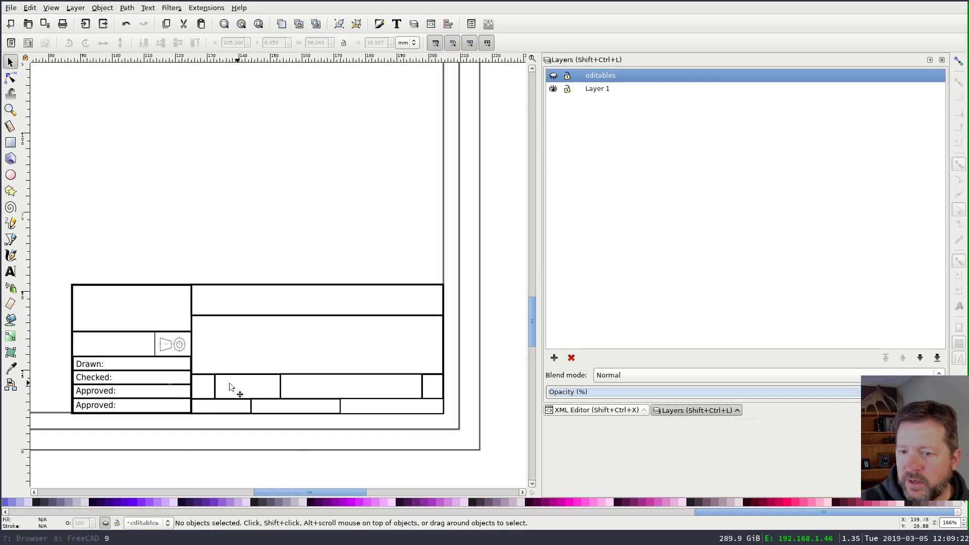
click(555, 75)
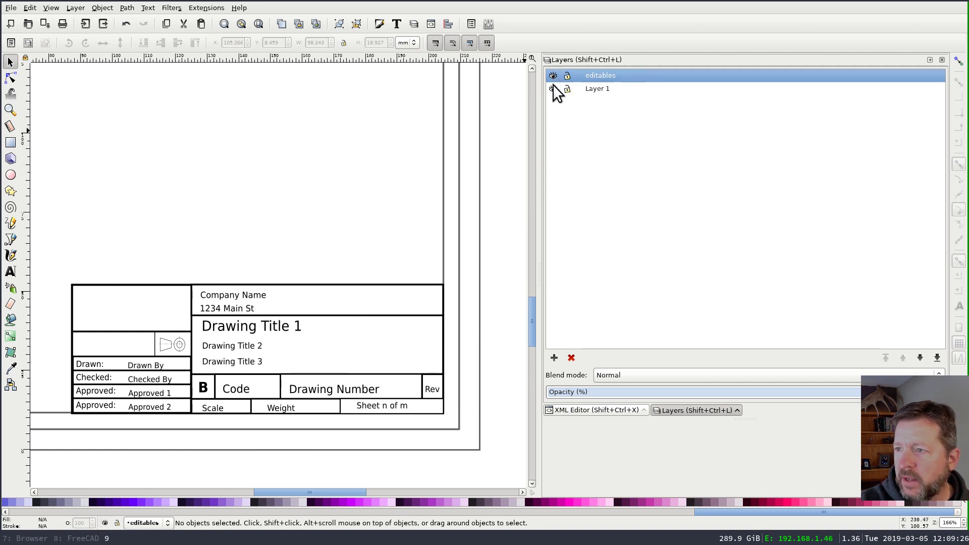
click(553, 89)
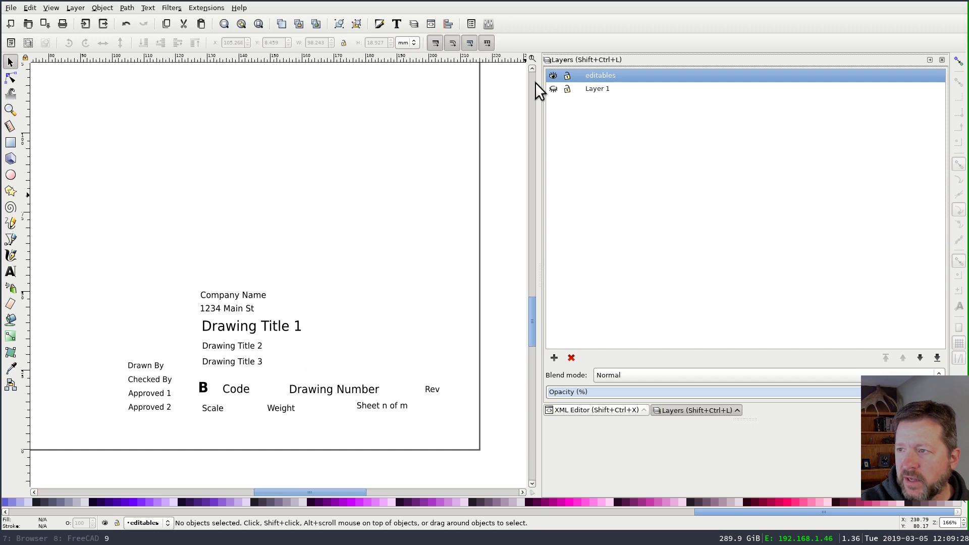
click(553, 89)
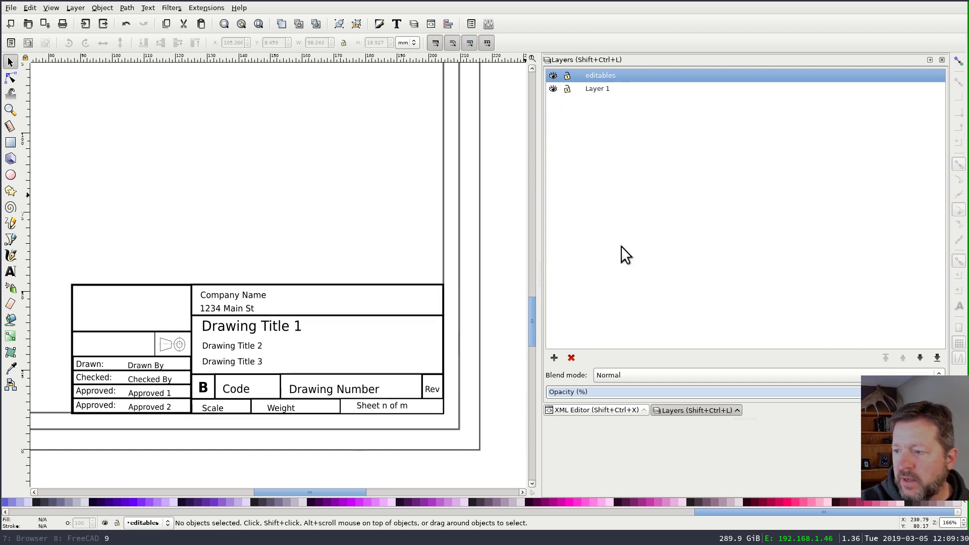
In the XML Editor, delete the Company Name text's transform, then select the address node.
click(596, 411)
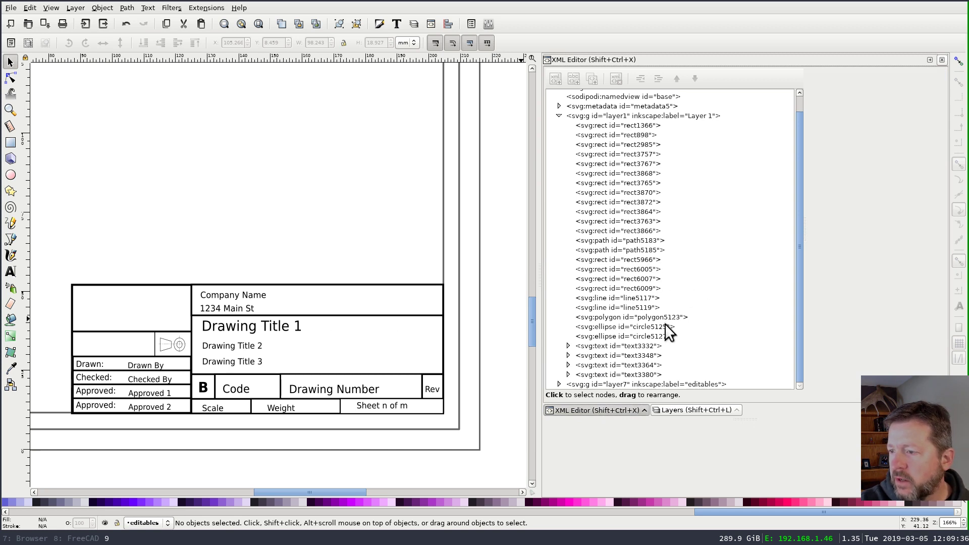
click(559, 384)
scroll(668, 290, down, 3)
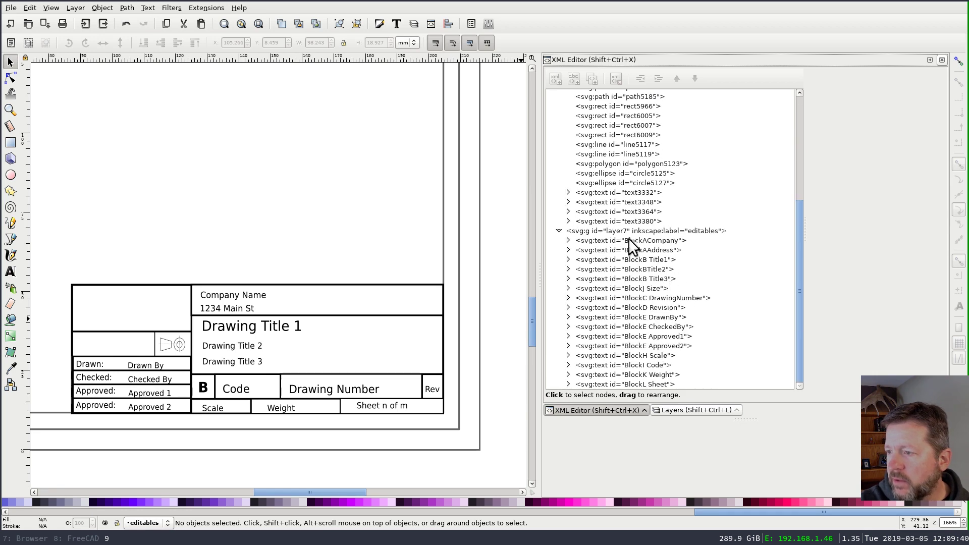
click(666, 240)
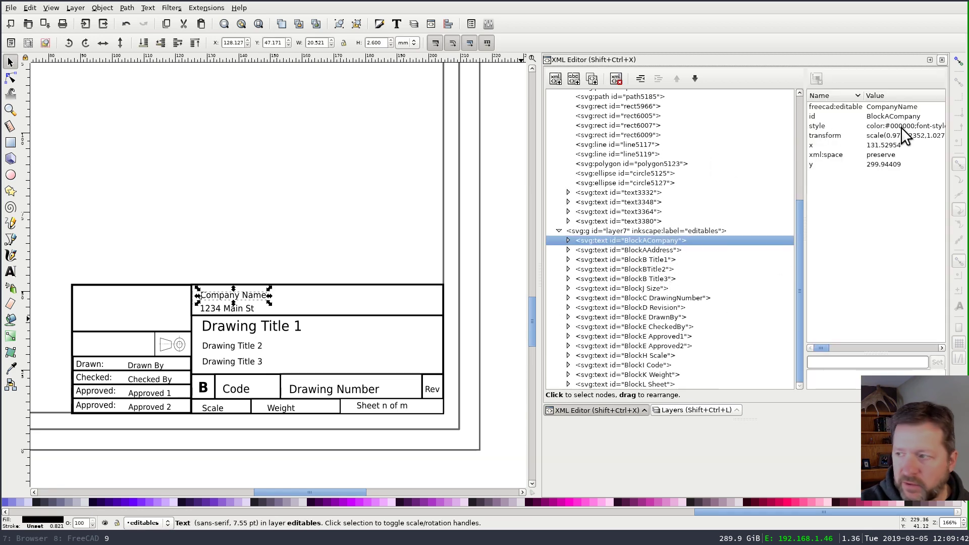
click(830, 135)
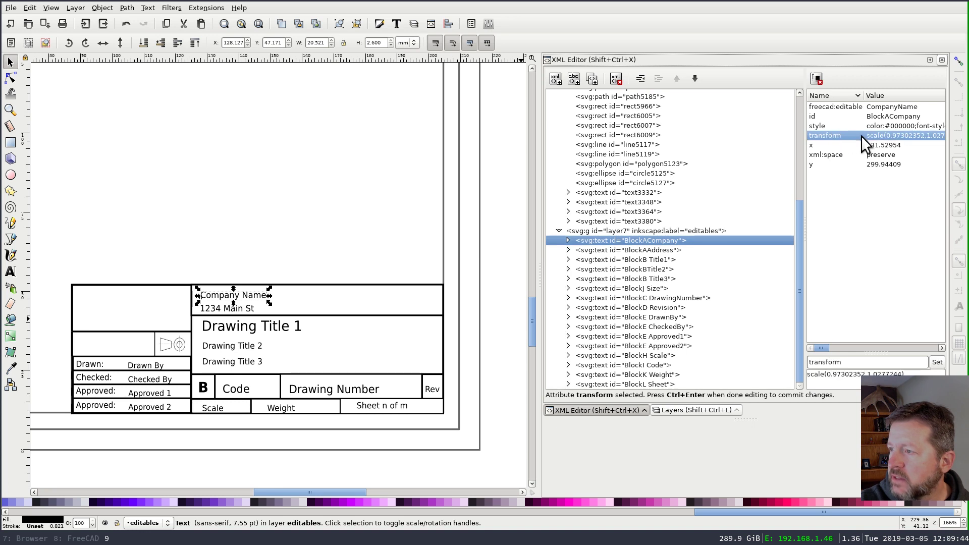
click(818, 80)
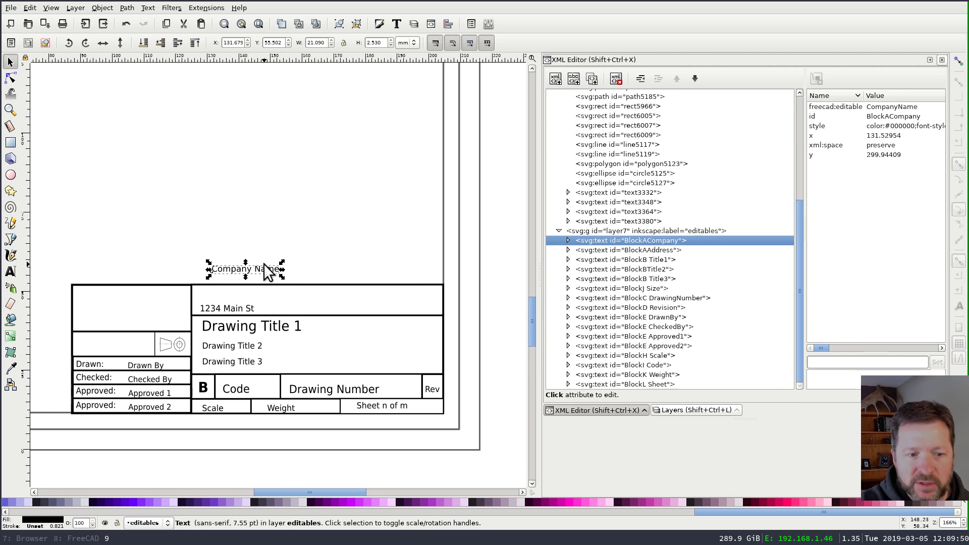
click(649, 249)
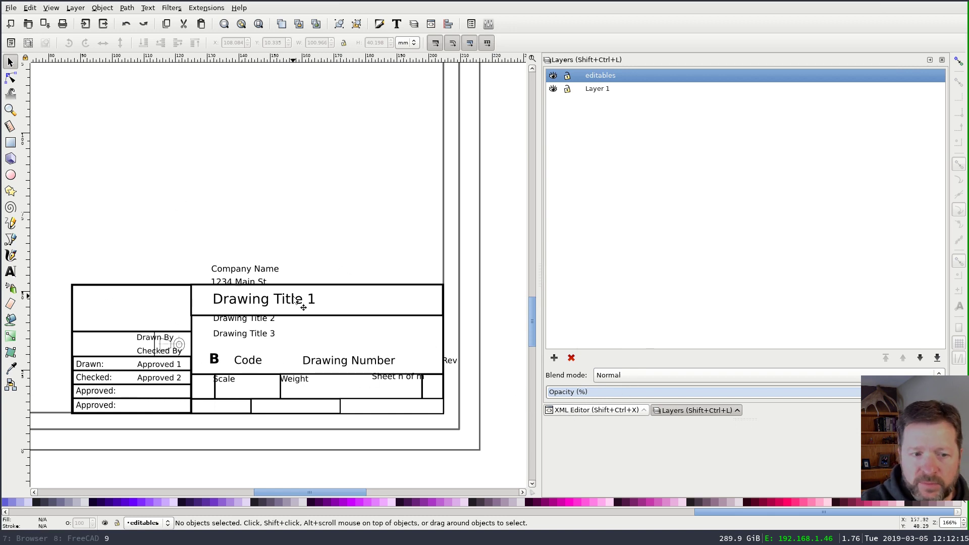
Lock Layer 1 and select all 16 editable title-block texts.
click(566, 90)
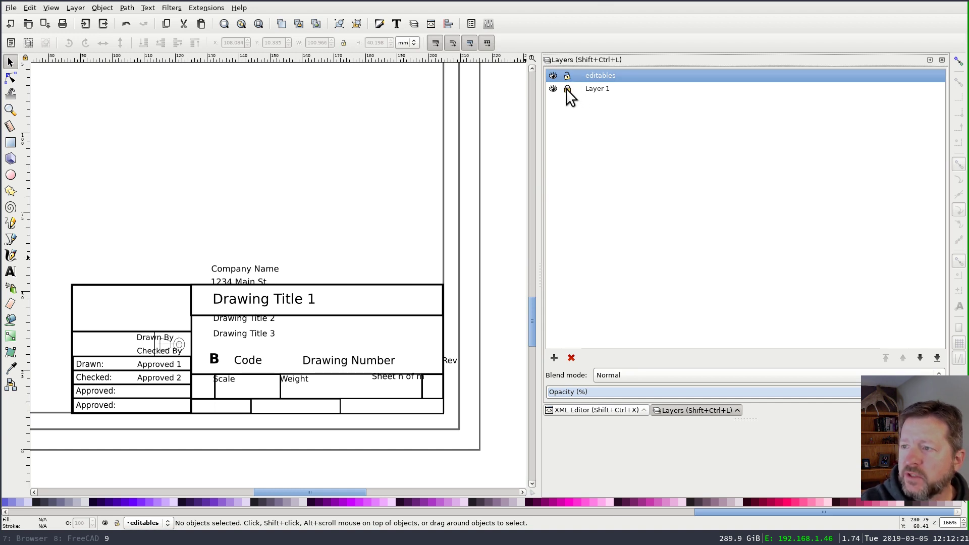
drag(65, 156, 485, 425)
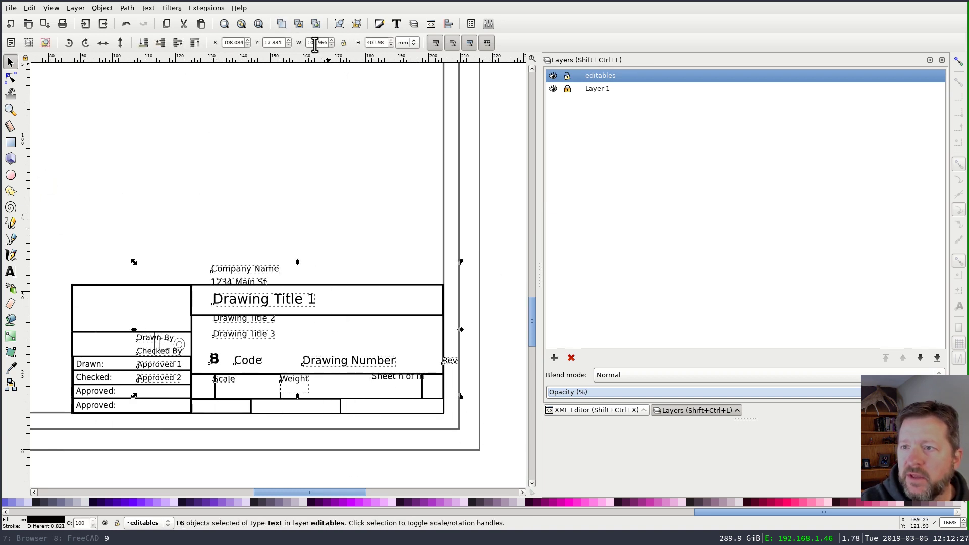
scroll(273, 43, down, 3)
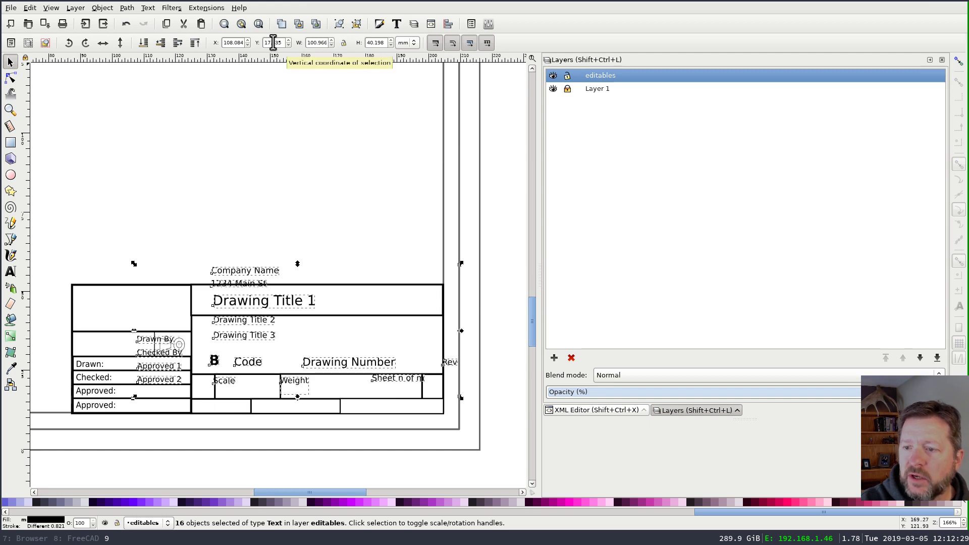
scroll(272, 42, down, 4)
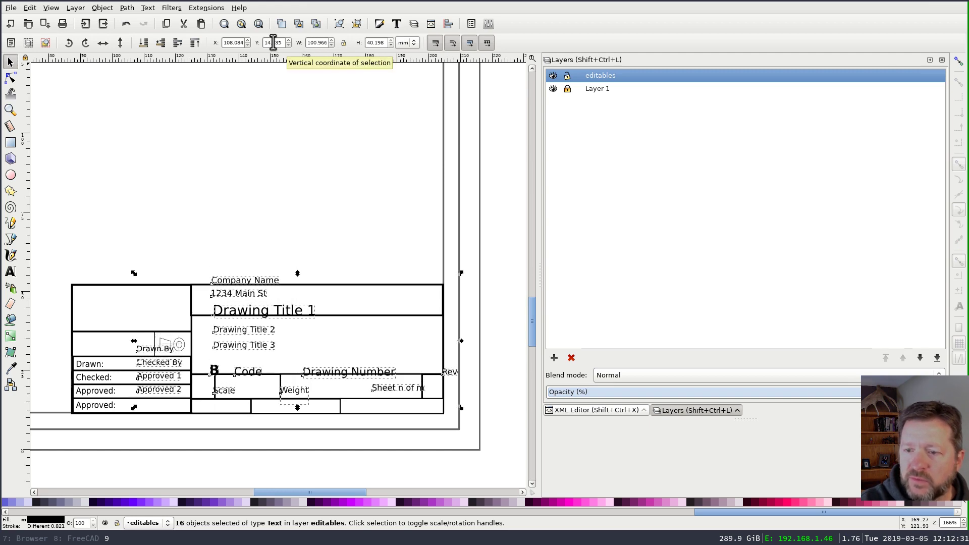
scroll(273, 43, down, 2)
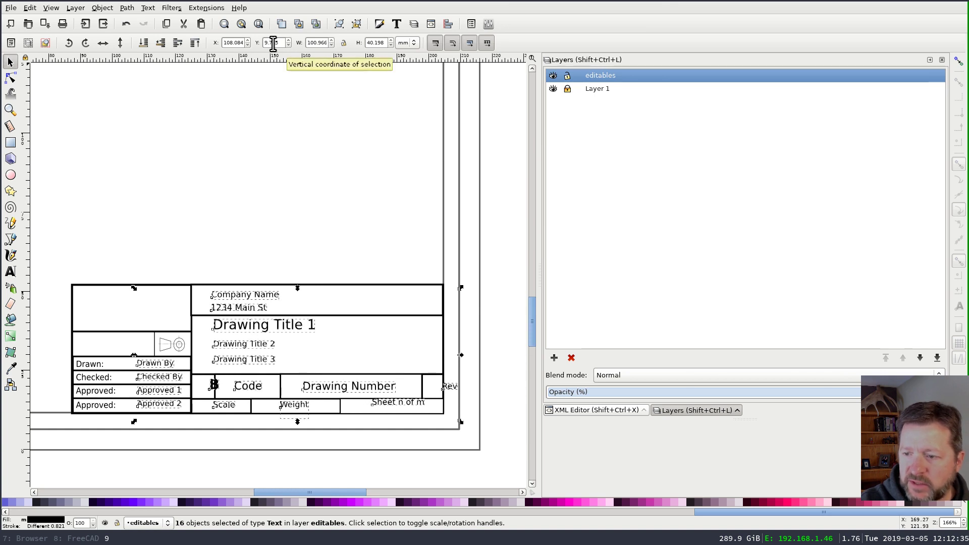
scroll(272, 42, down, 2)
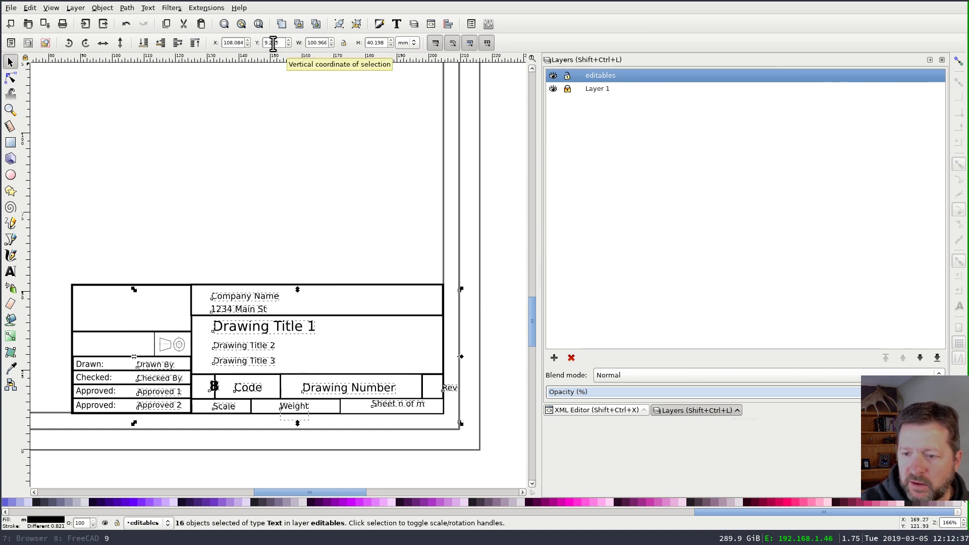
scroll(239, 43, down, 2)
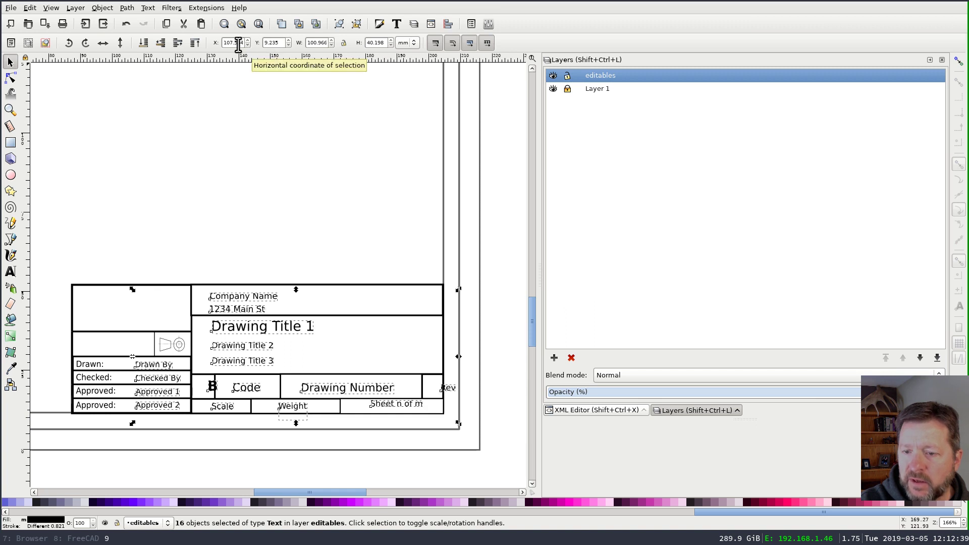
scroll(238, 42, down, 4)
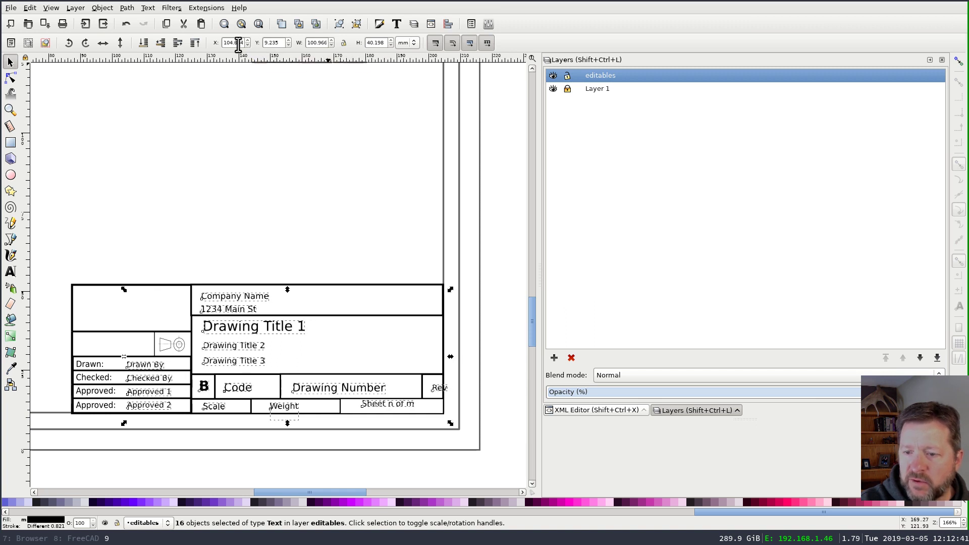
scroll(238, 42, down, 1)
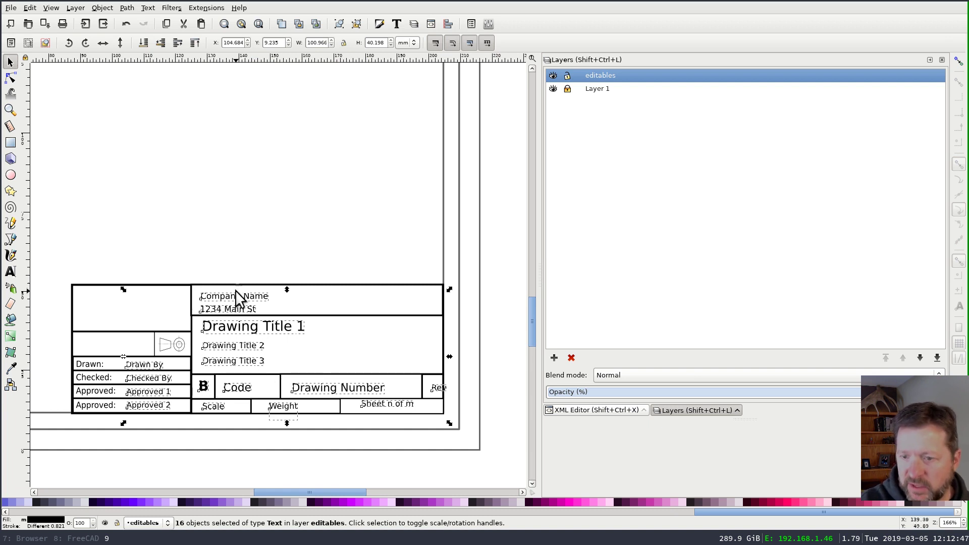
scroll(238, 42, down, 3)
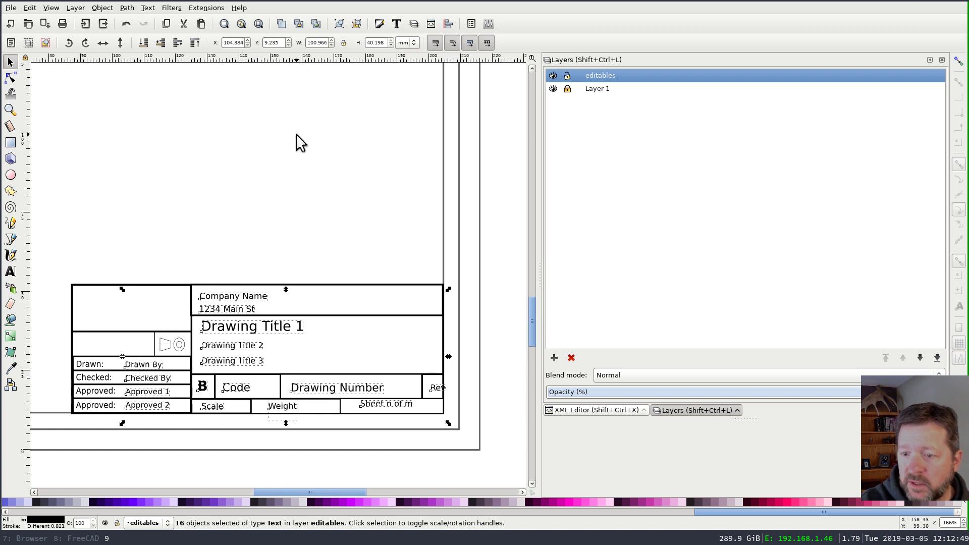
Select the Rev text to inspect it, then clear the selection.
click(495, 306)
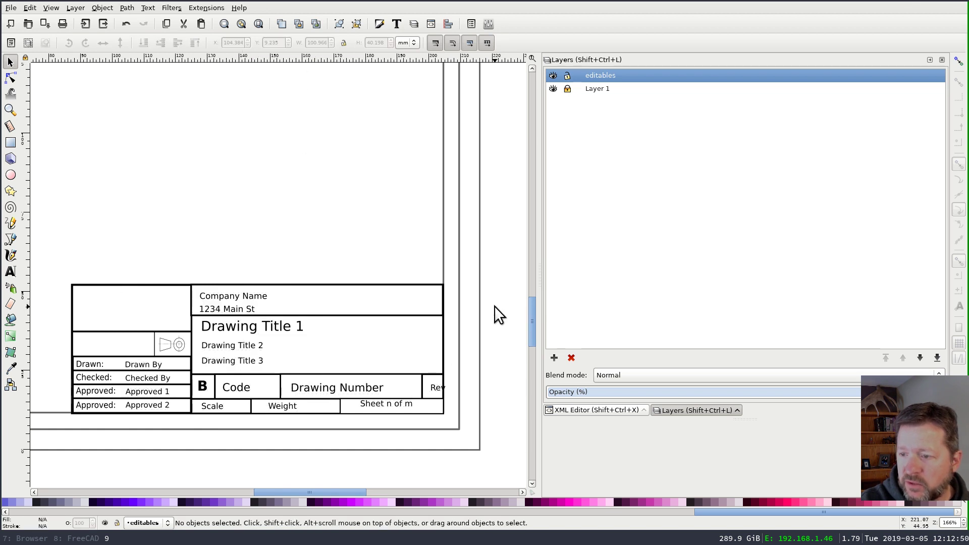
click(437, 390)
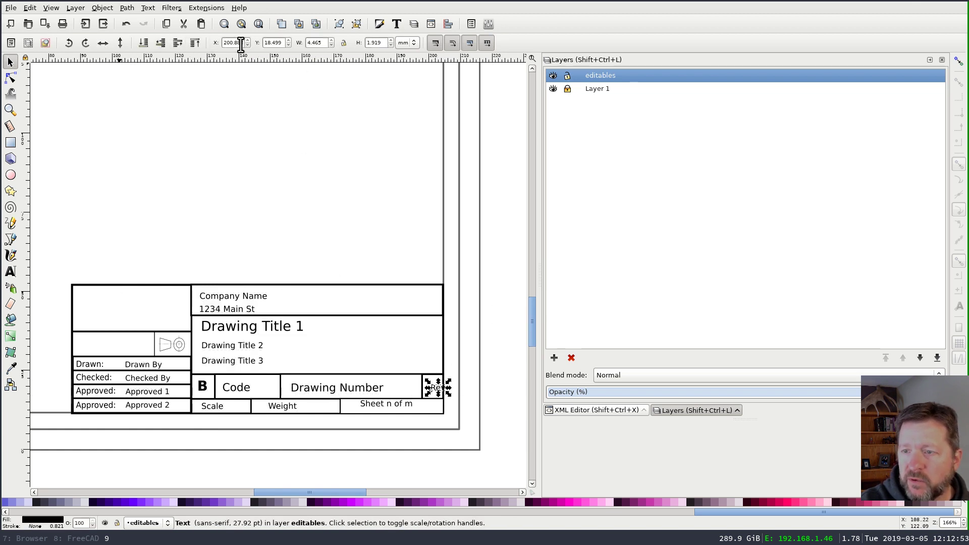
scroll(241, 43, down, 15)
scroll(240, 43, up, 1)
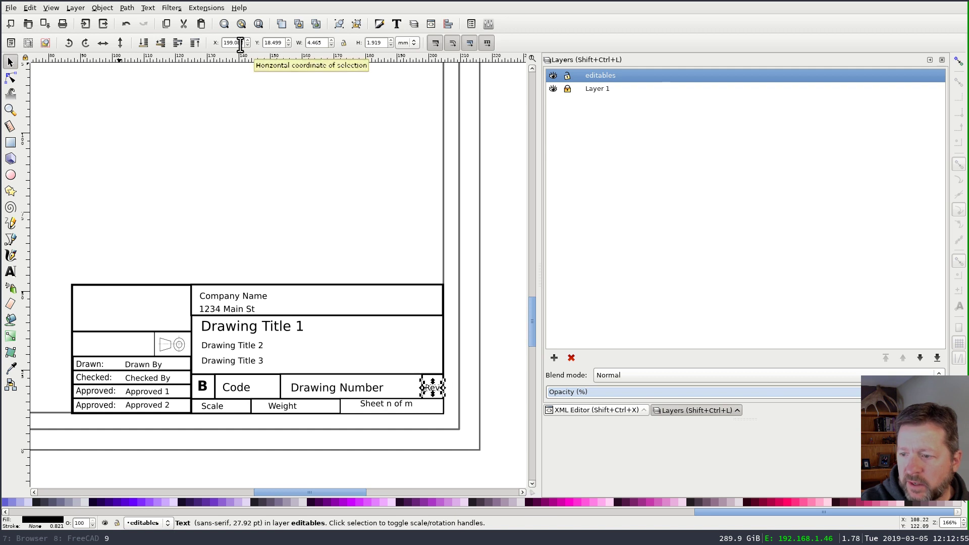
click(500, 282)
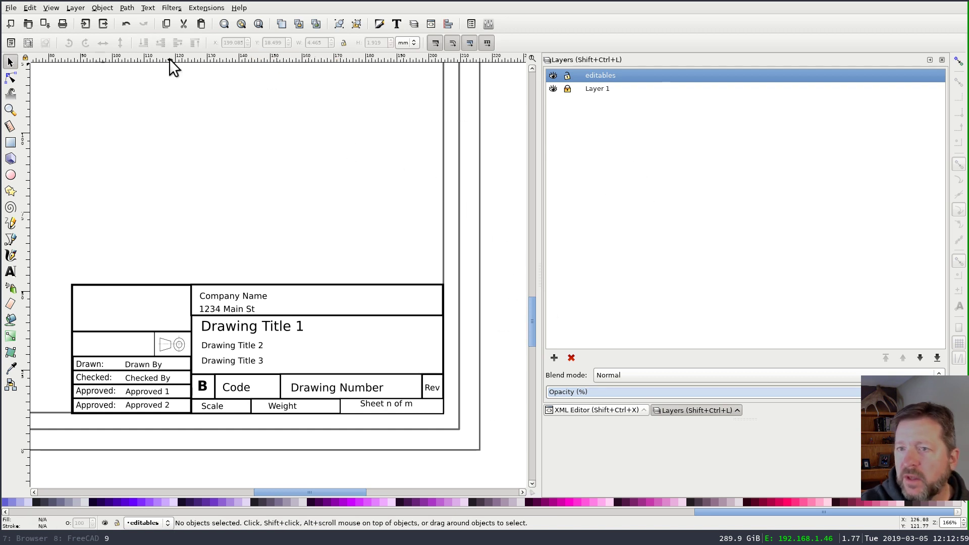
Save the template over USLEGAL_portrait.svg in TechDraw Templates, replacing the existing file.
click(14, 7)
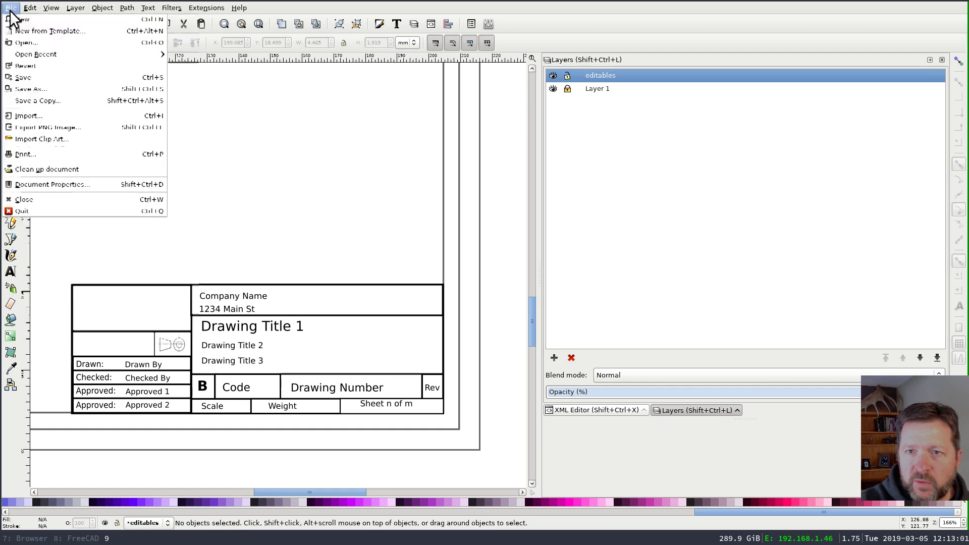
click(50, 88)
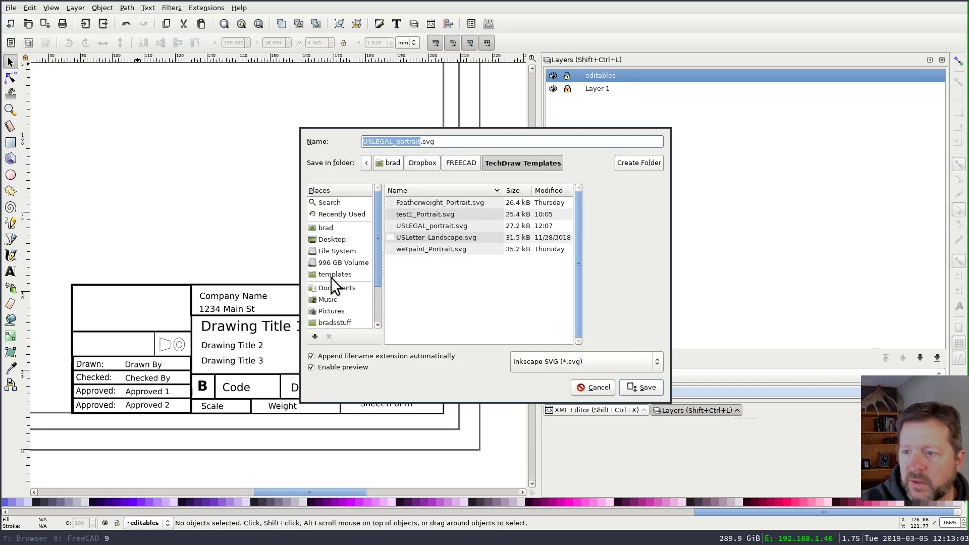
click(436, 225)
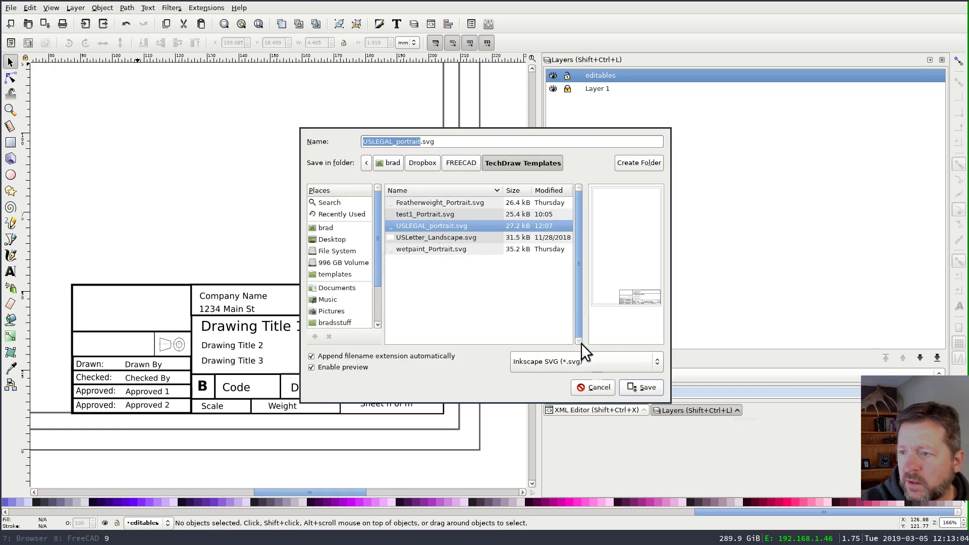
click(646, 387)
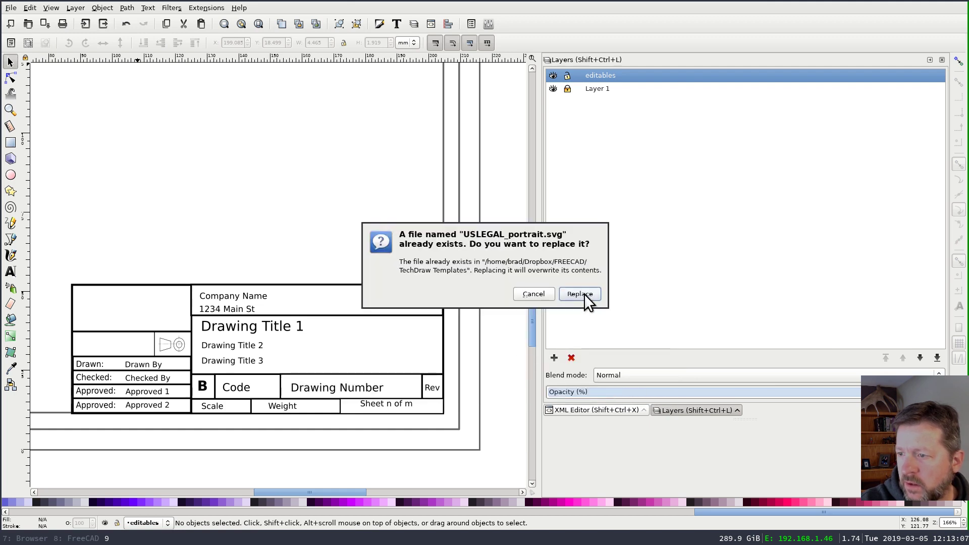
click(584, 294)
In FreeCAD, swap the page template to USLetter_Landscape.svg and back to USLEGAL_portrait.svg.
click(89, 539)
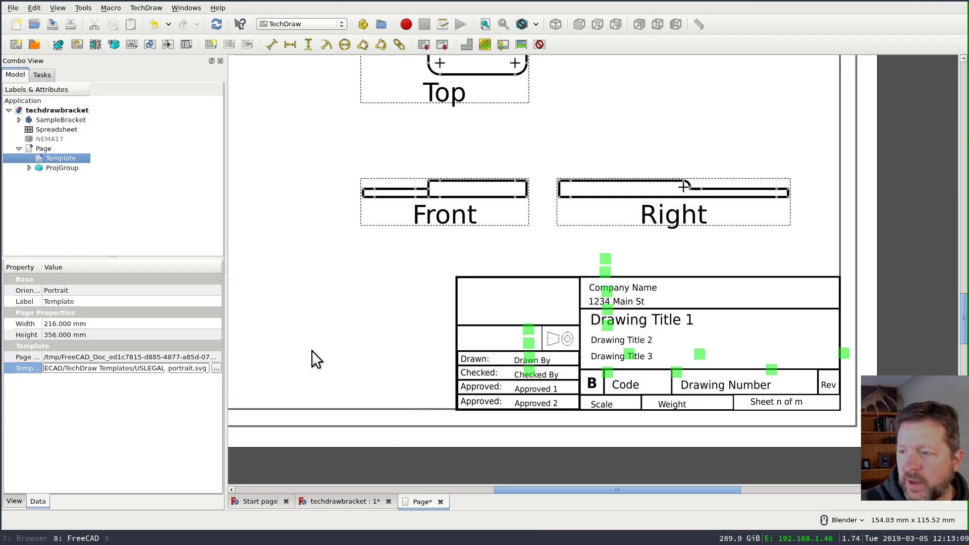
click(216, 367)
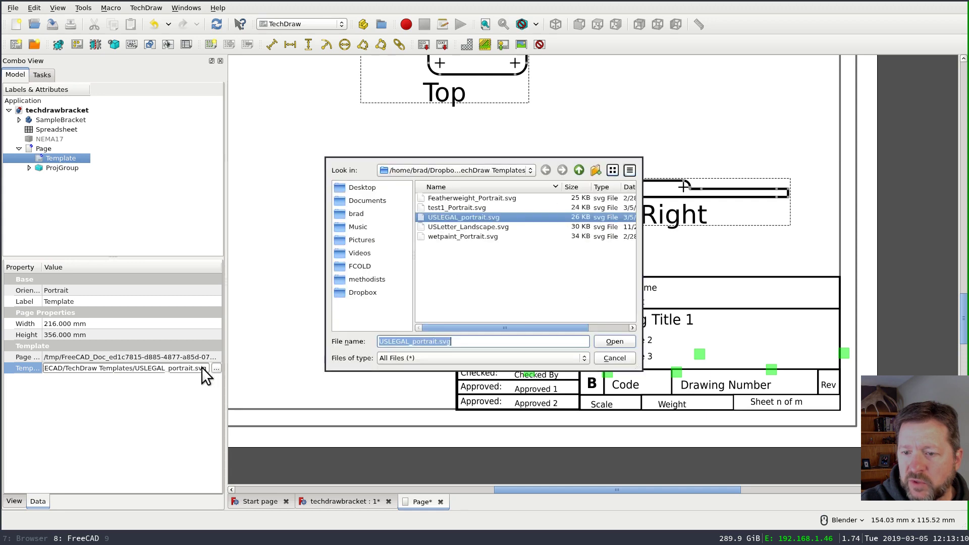
click(438, 227)
click(614, 341)
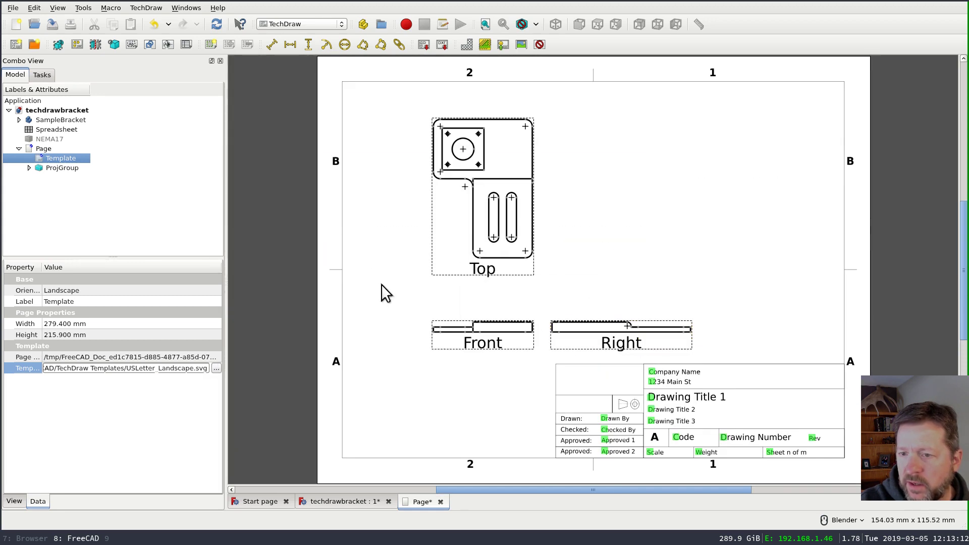
click(216, 368)
click(499, 217)
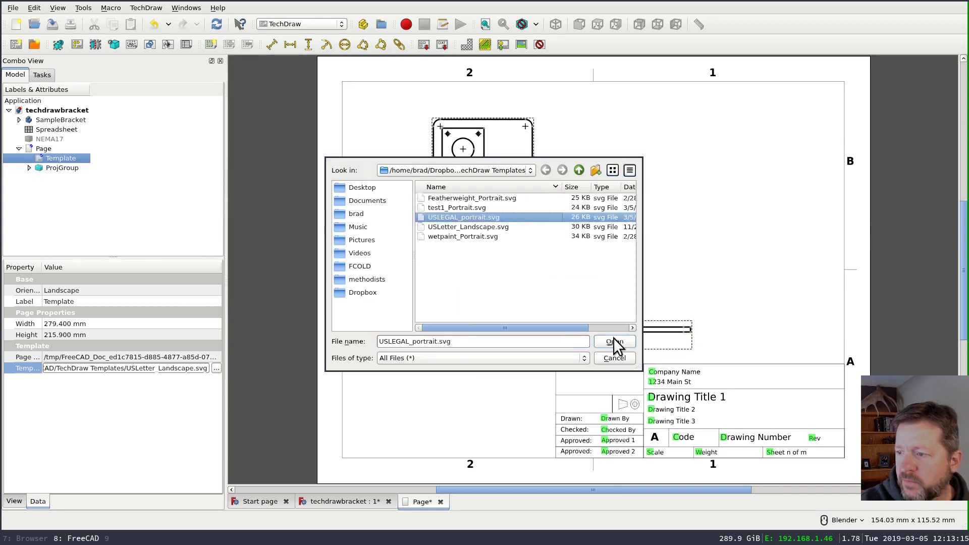
click(614, 341)
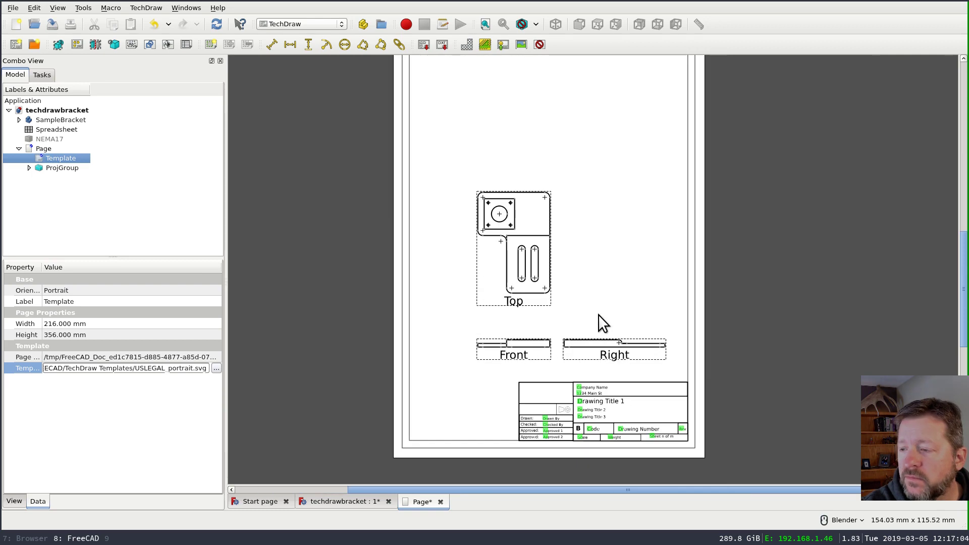
scroll(652, 445, up, 5)
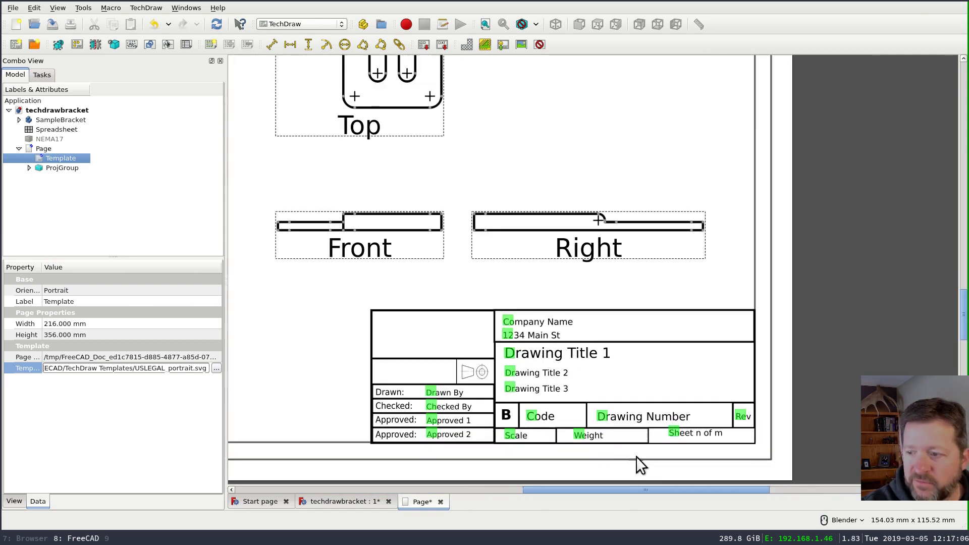
Set the Company Name field to 'Please subscribe', then return to Inkscape.
click(507, 320)
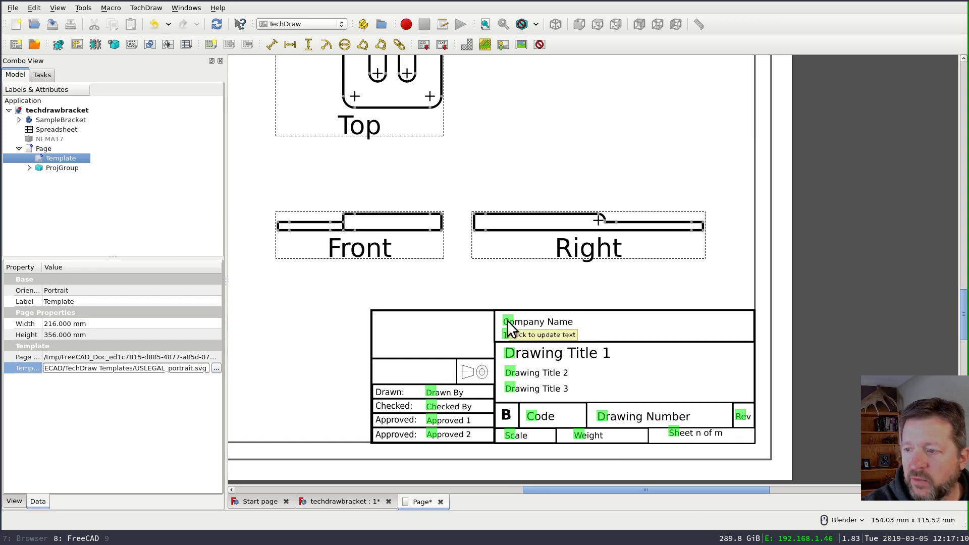
text(P)
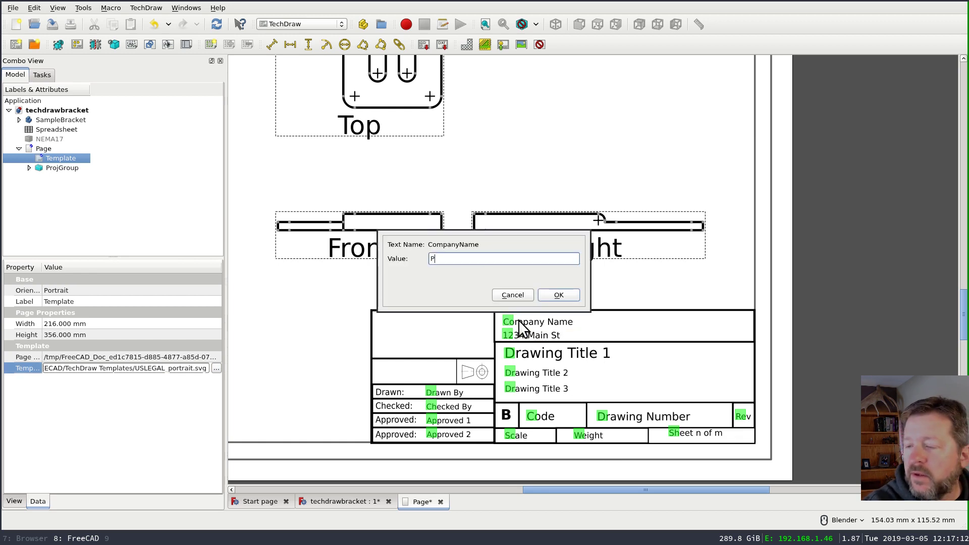
text(lease subscribe)
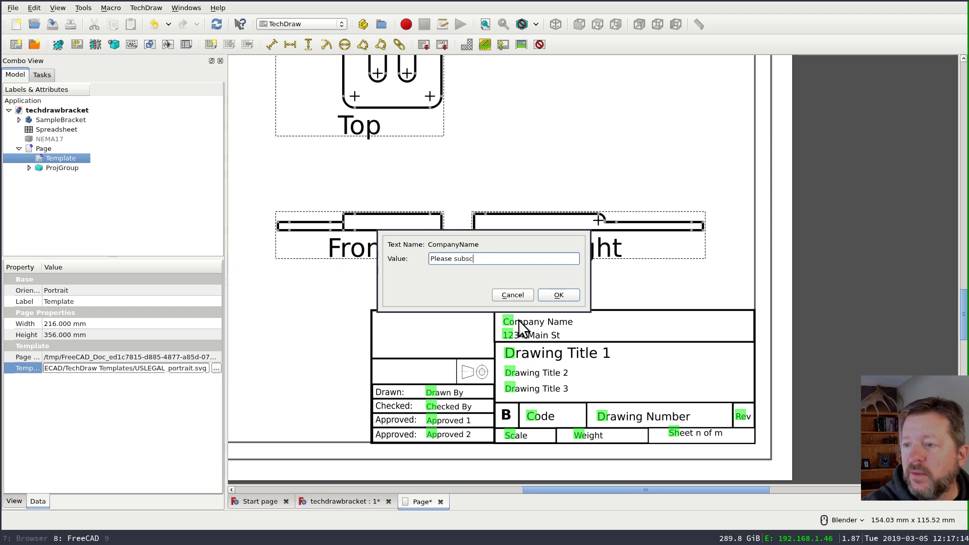
key(Return)
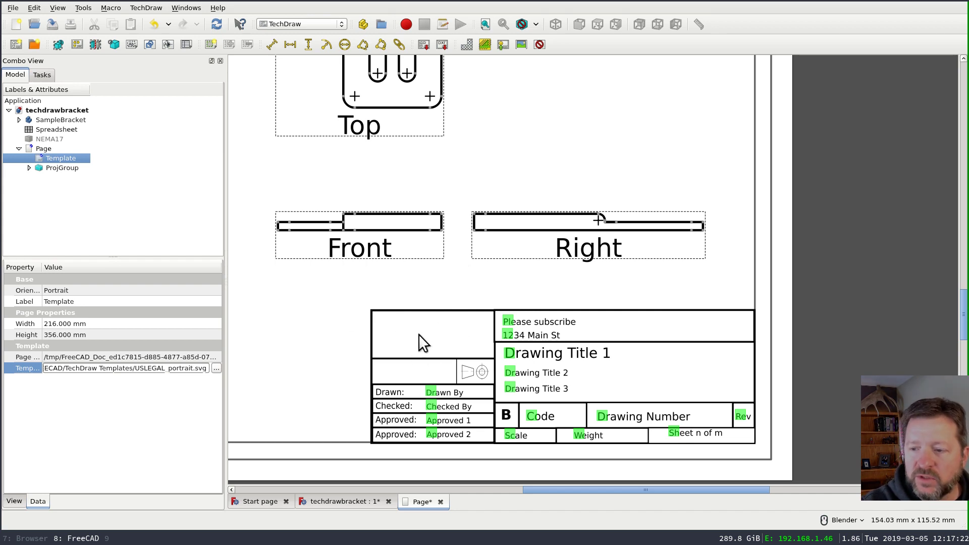
click(107, 538)
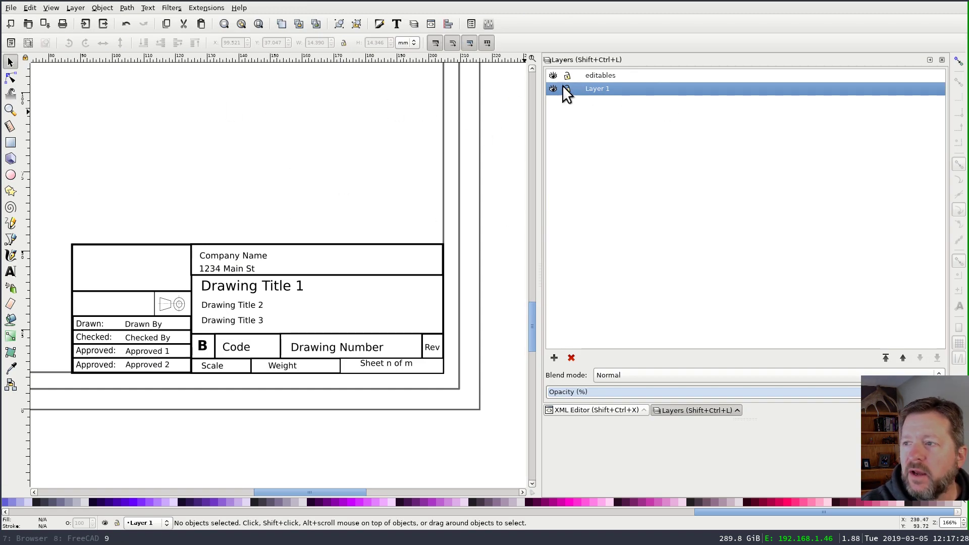
Import lightbulb-gradiant.png into the template as an embedded image.
click(11, 8)
click(49, 112)
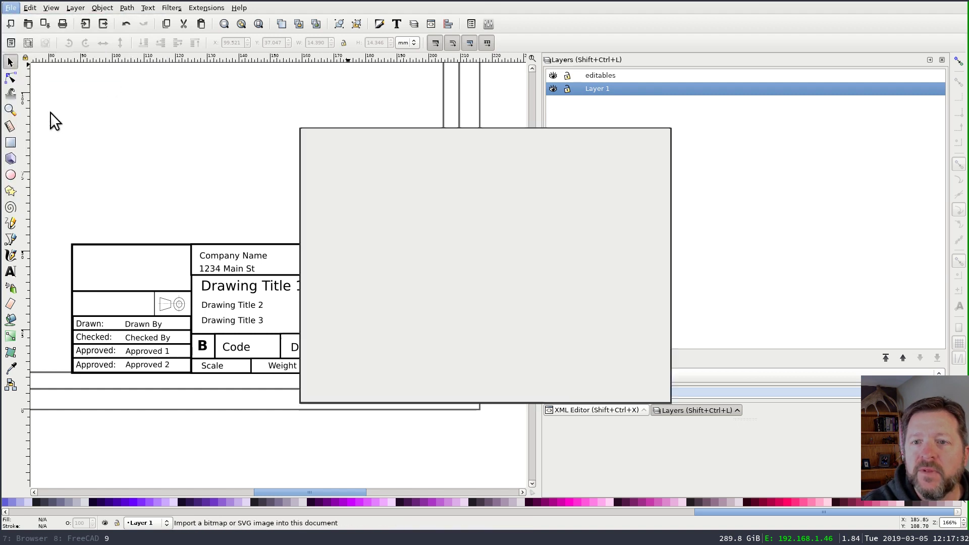
click(423, 243)
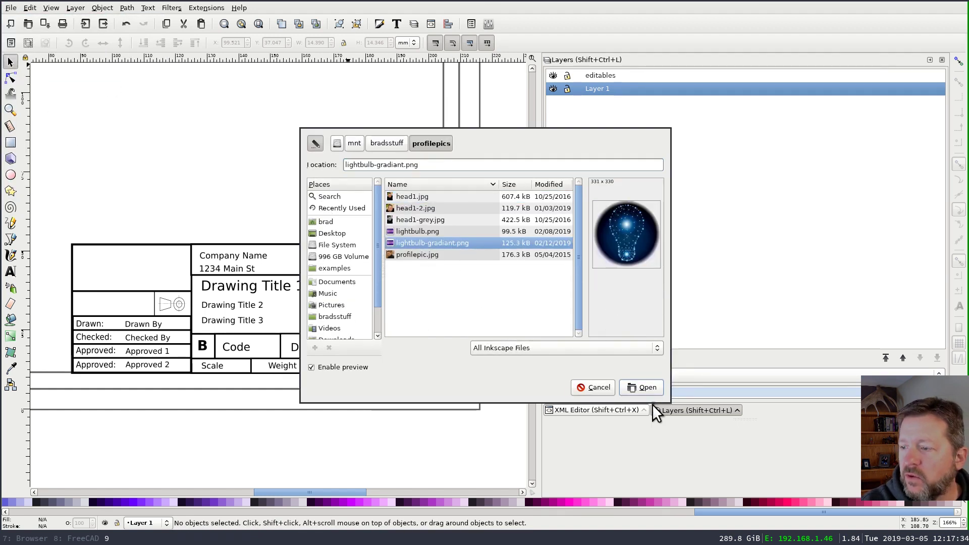
click(647, 386)
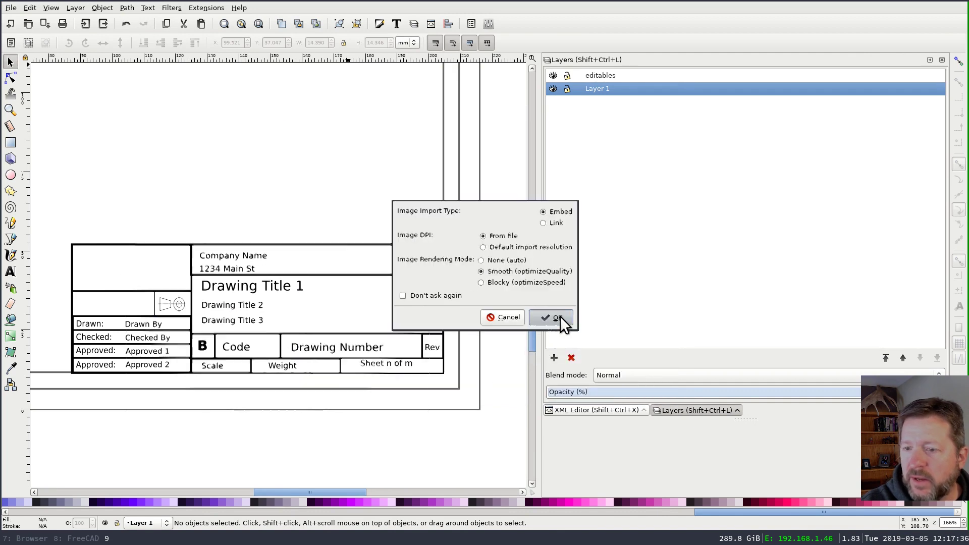
click(557, 317)
Scale the lightbulb to about 70% and place it in the empty top-left title-block cell.
key(shift)
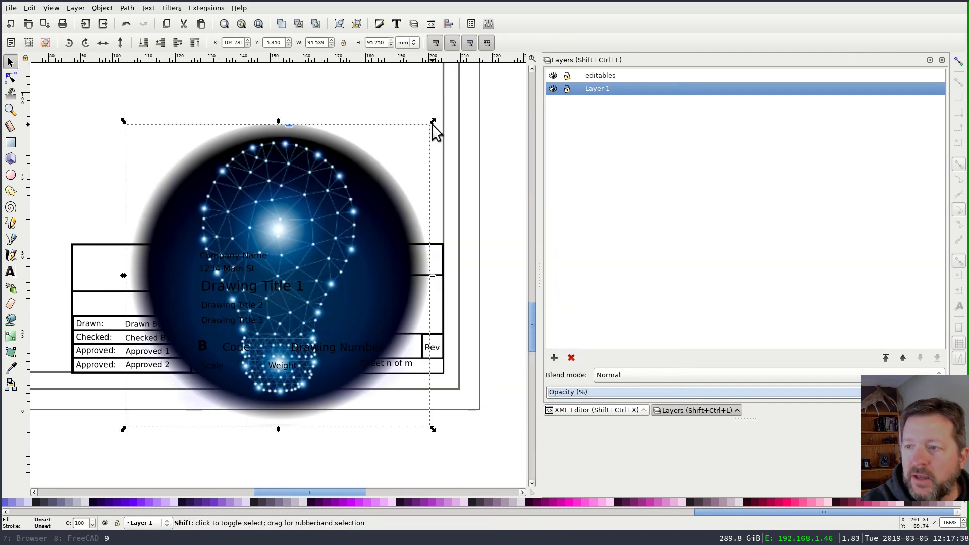
drag(433, 121, 133, 263)
click(145, 404)
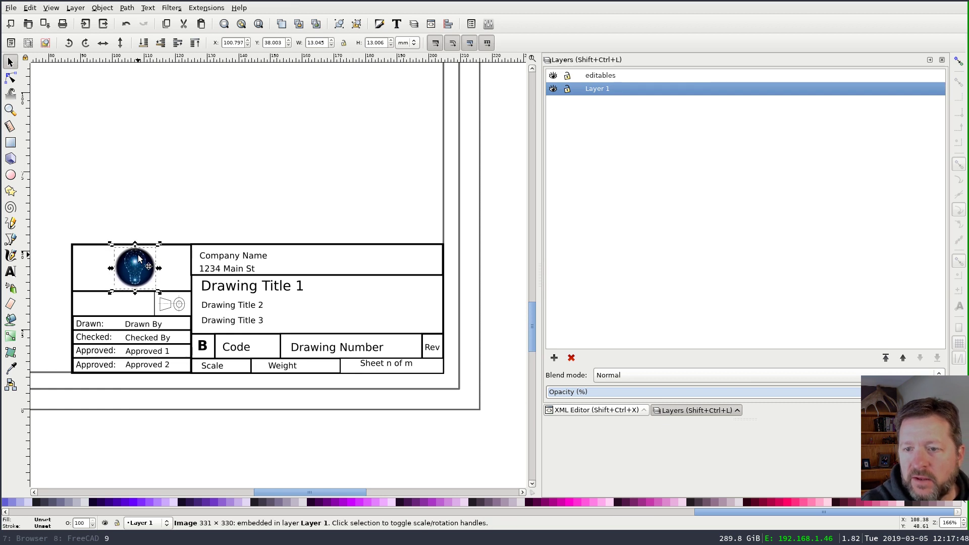
click(212, 208)
Save the template over USLEGAL_portrait.svg, replacing the existing file.
click(10, 7)
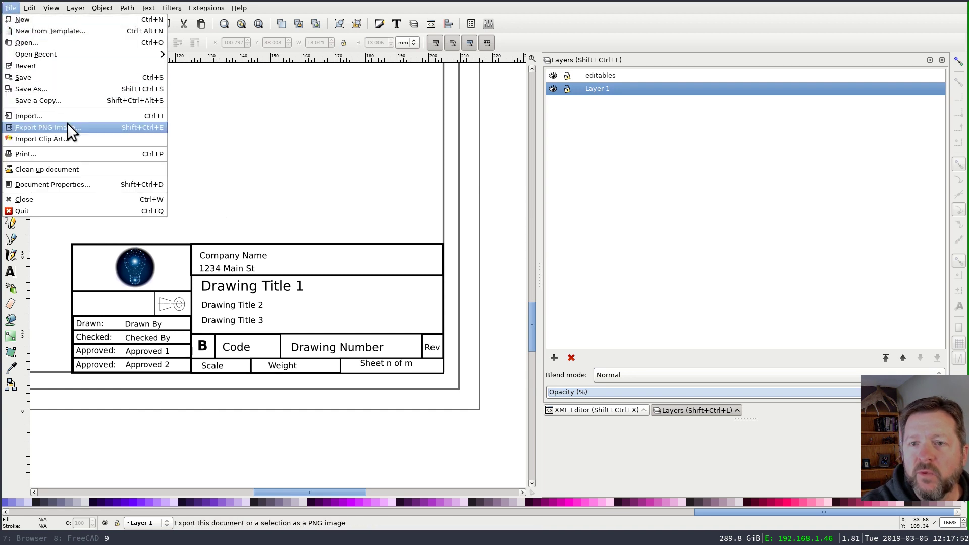
click(67, 89)
click(484, 236)
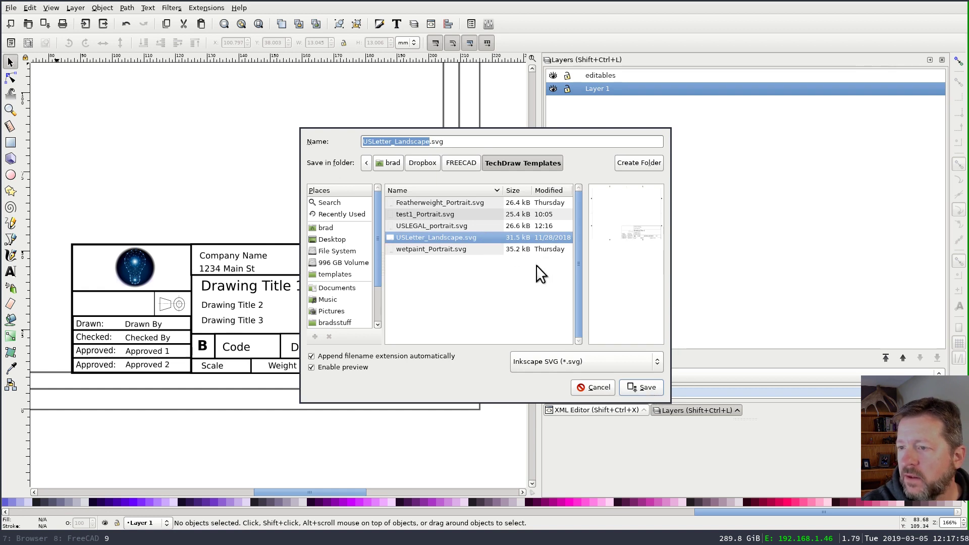
click(641, 387)
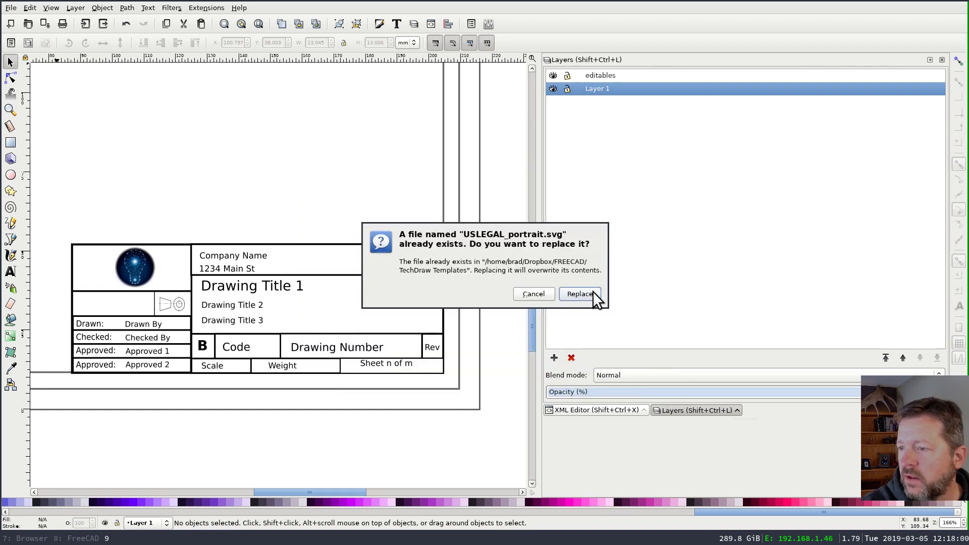
click(593, 296)
In FreeCAD, swap the template to USLetter_Landscape.svg and back to USLEGAL_portrait.svg, then zoom in.
click(94, 539)
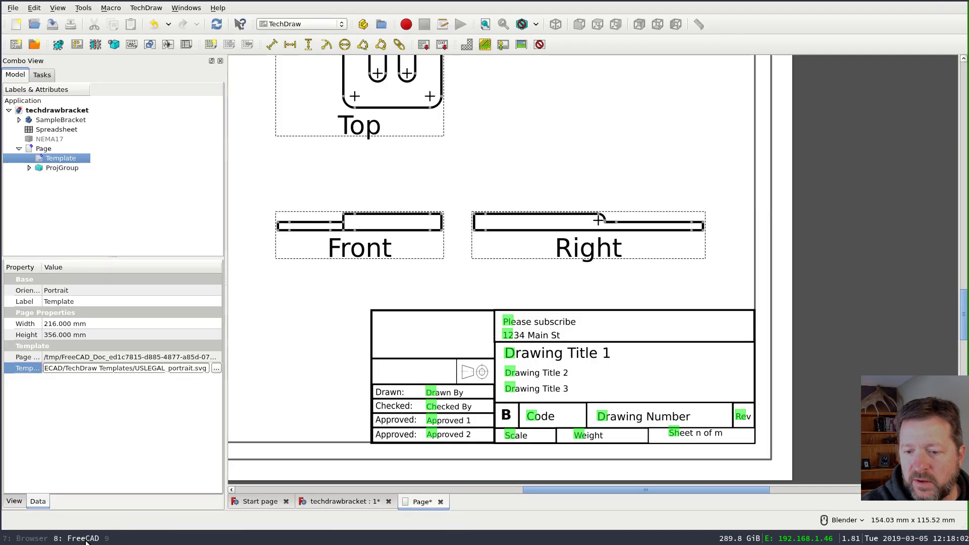
click(104, 541)
click(94, 539)
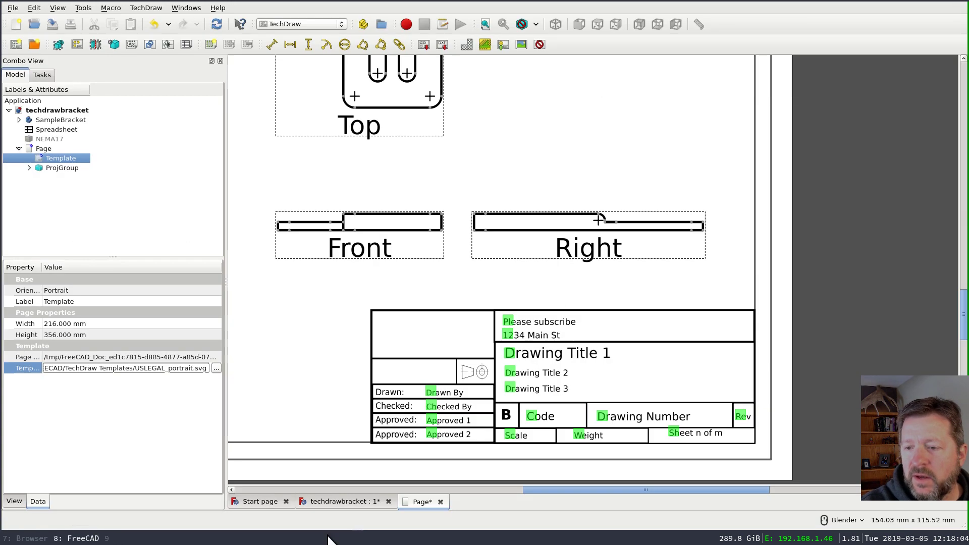
click(217, 369)
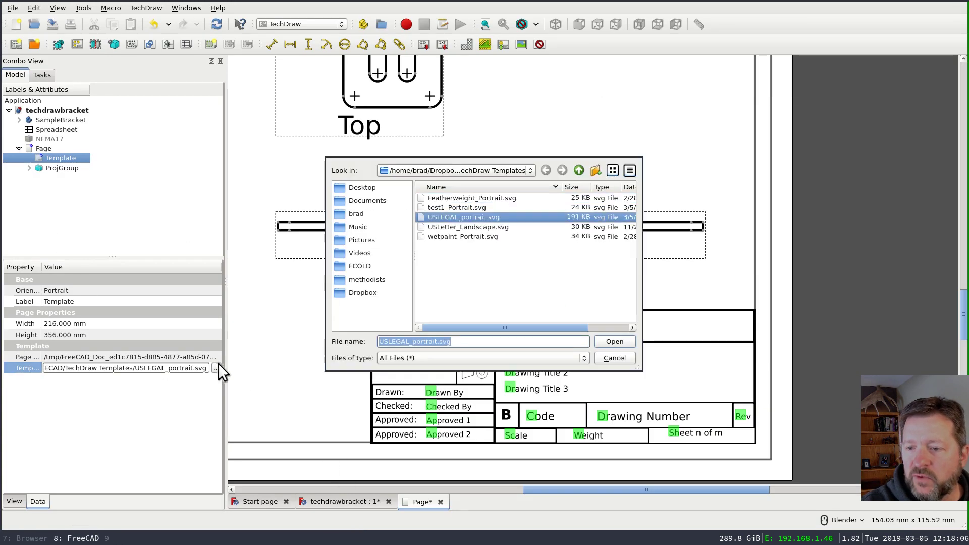
click(477, 226)
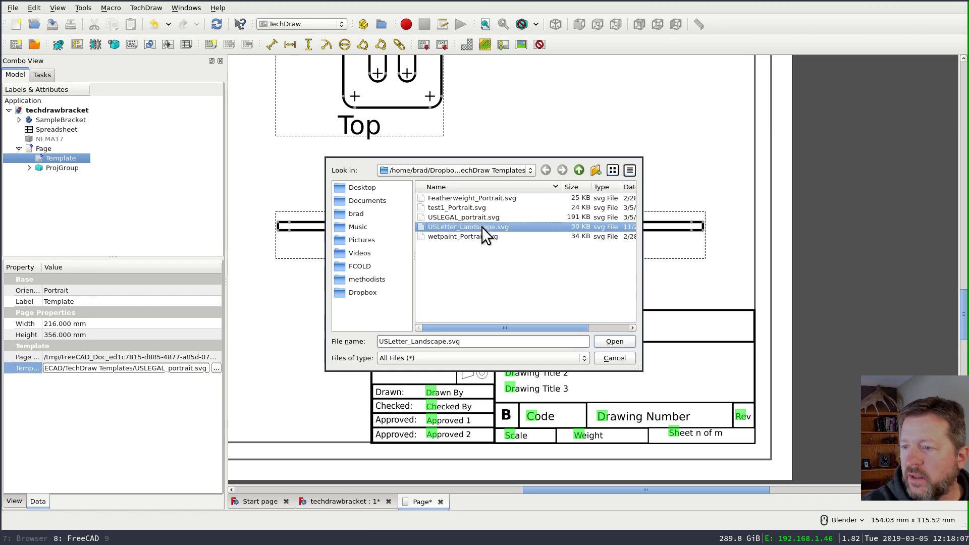
click(613, 334)
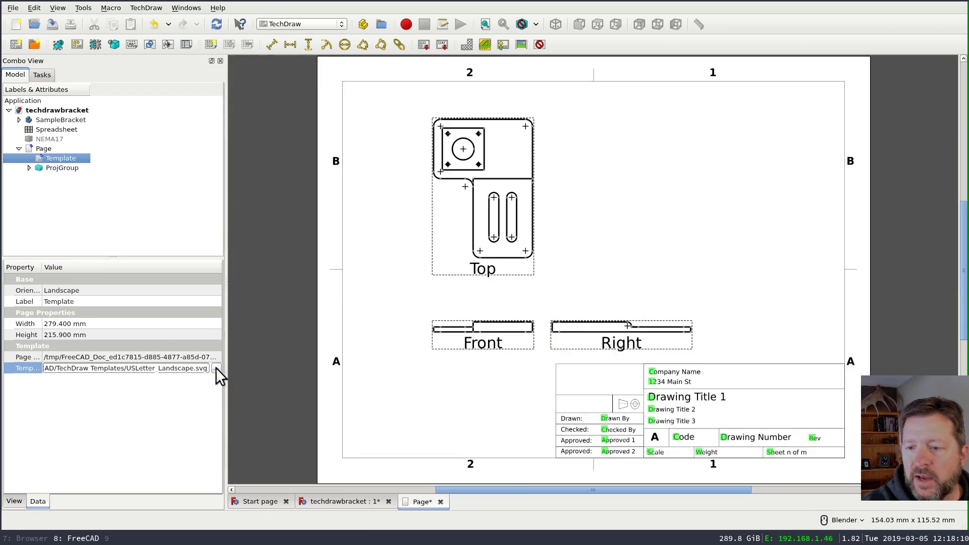
click(216, 368)
click(471, 222)
click(613, 334)
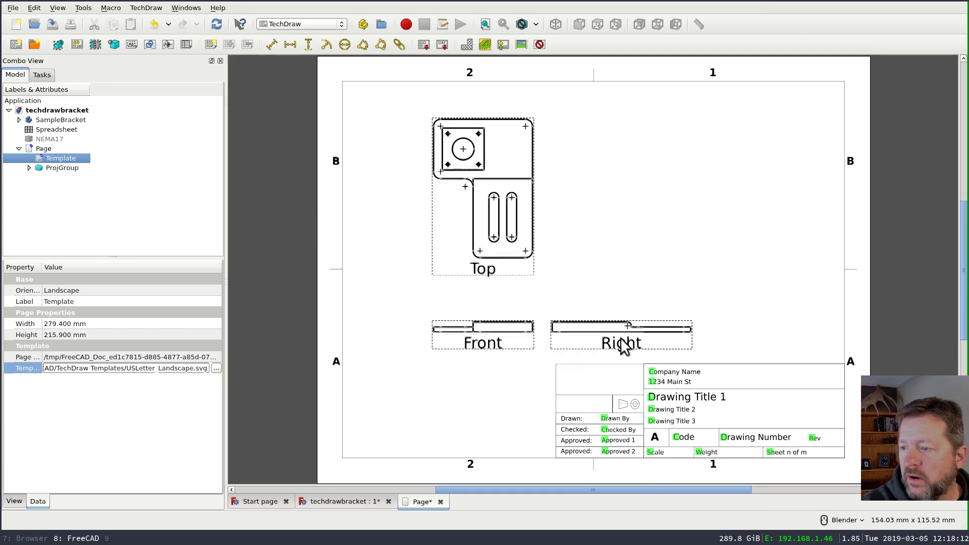
scroll(681, 456, up, 5)
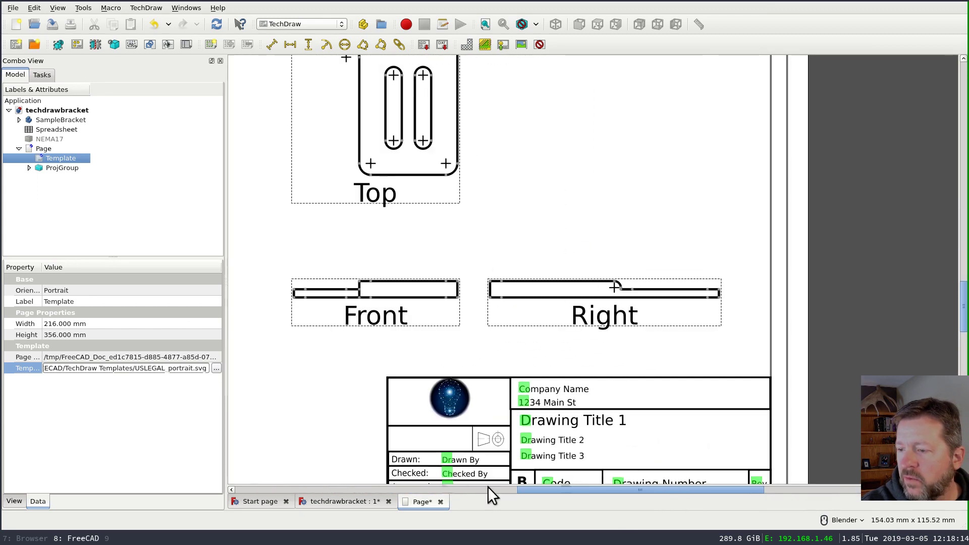